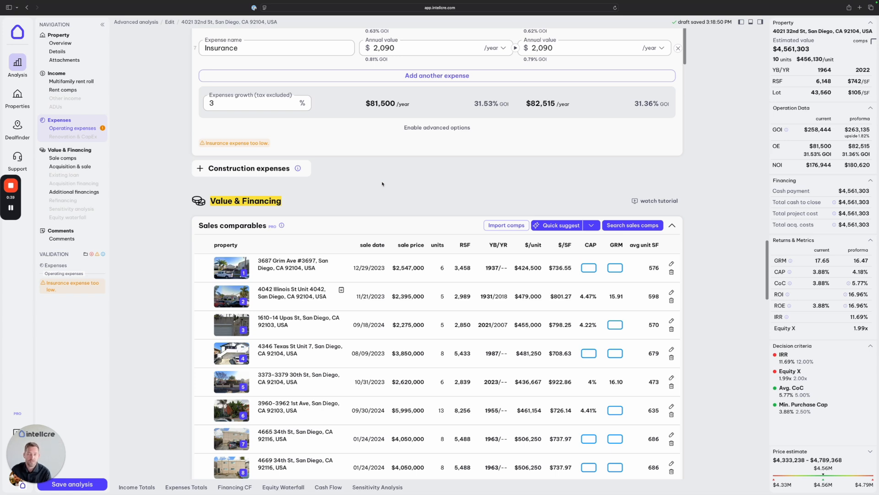
Open the sales comps search from the Sales comparables section and browse the multifamily results.
{"action": "scroll", "coordinate": [410, 173], "scroll_direction": "down", "scroll_amount": 3}
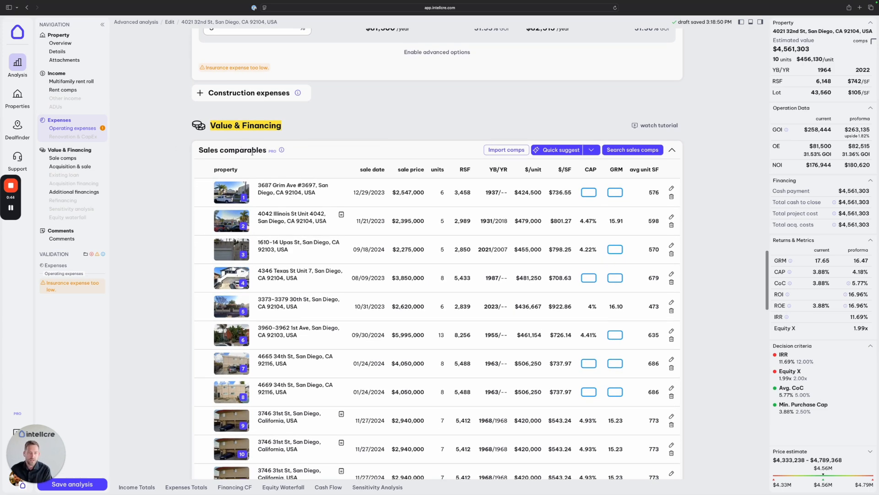
{"action": "left_click_drag", "start_coordinate": [267, 150], "coordinate": [198, 150]}
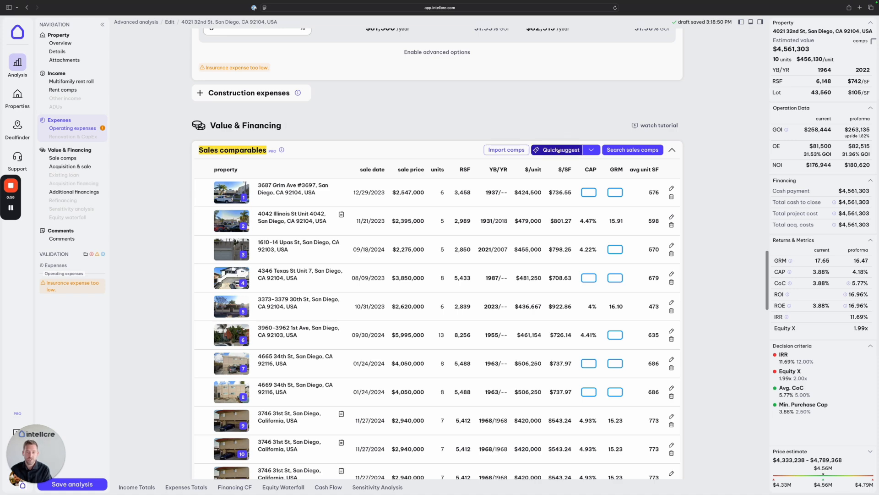
{"action": "scroll", "coordinate": [559, 128], "scroll_direction": "down", "scroll_amount": 1}
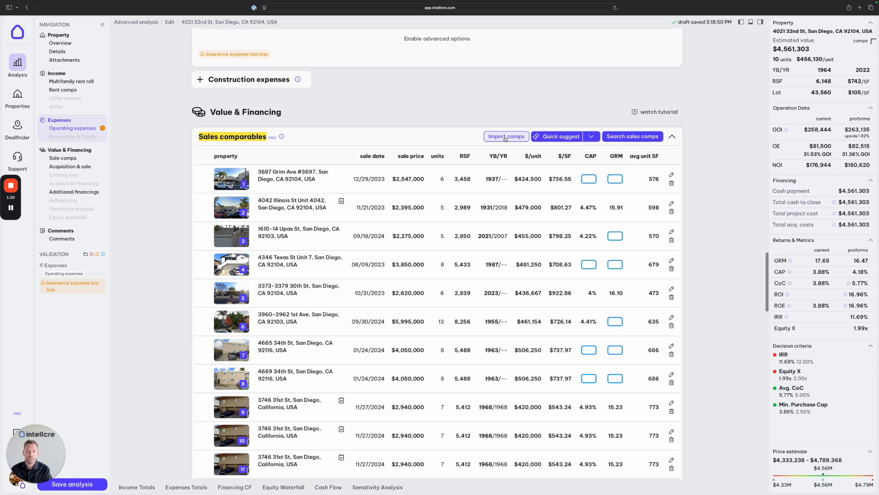
{"action": "left_click", "coordinate": [629, 136]}
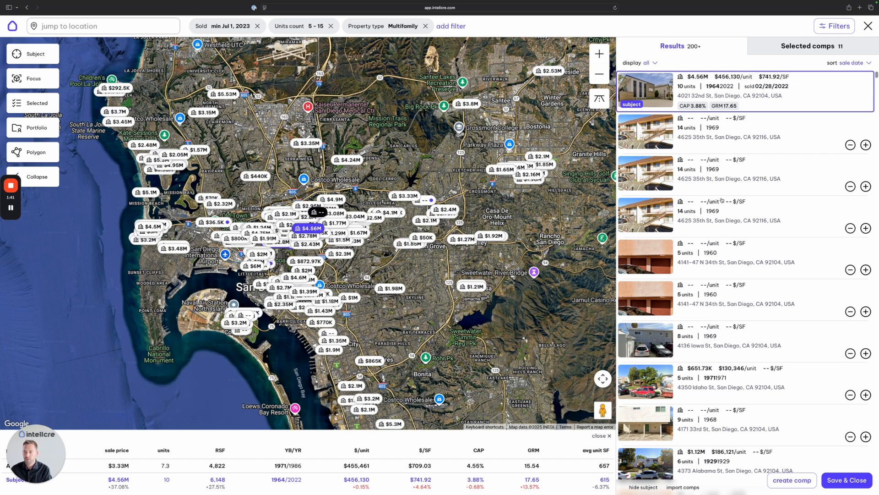
{"action": "scroll", "coordinate": [721, 250], "scroll_direction": "down", "scroll_amount": 3}
{"action": "scroll", "coordinate": [721, 251], "scroll_direction": "down", "scroll_amount": 3}
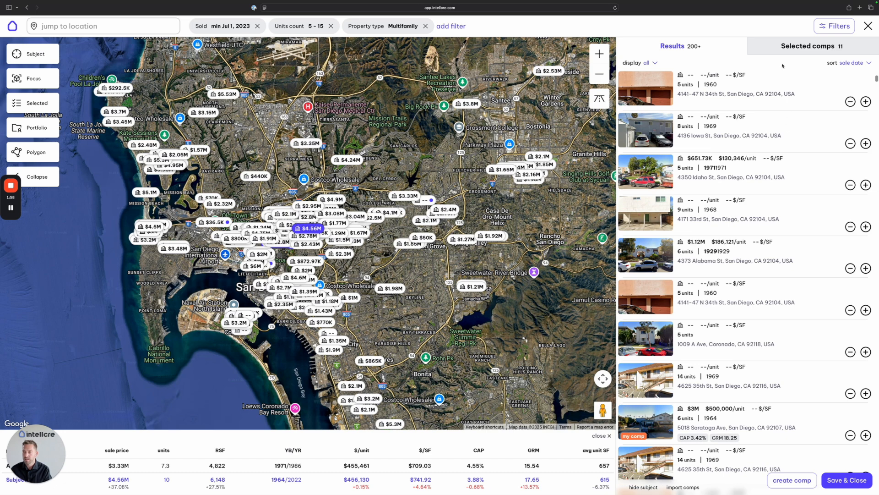
Review the selected comps list in full, then save the selection and return to the analysis.
{"action": "left_click", "coordinate": [799, 49]}
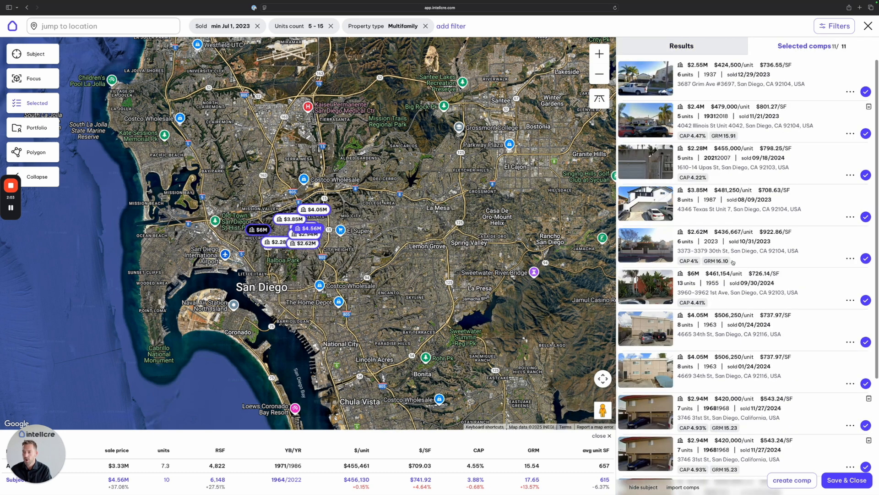
{"action": "scroll", "coordinate": [792, 380], "scroll_direction": "down", "scroll_amount": 3}
{"action": "scroll", "coordinate": [792, 381], "scroll_direction": "down", "scroll_amount": 2}
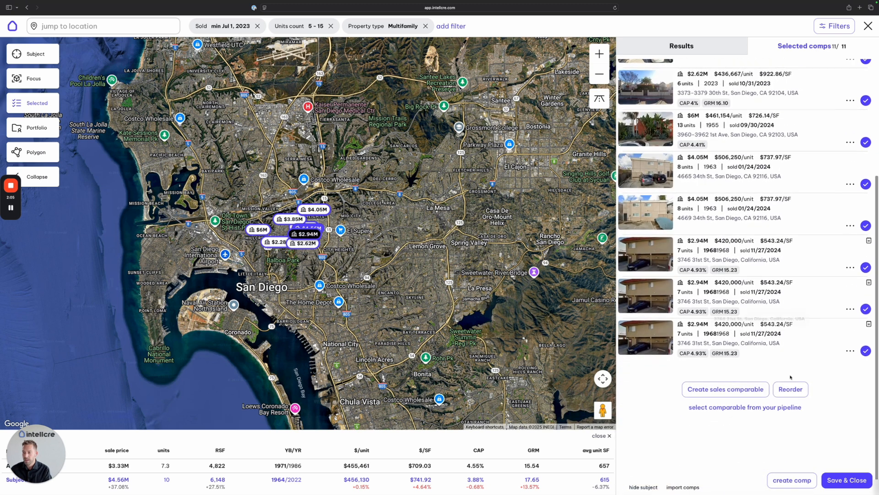
{"action": "left_click", "coordinate": [846, 480]}
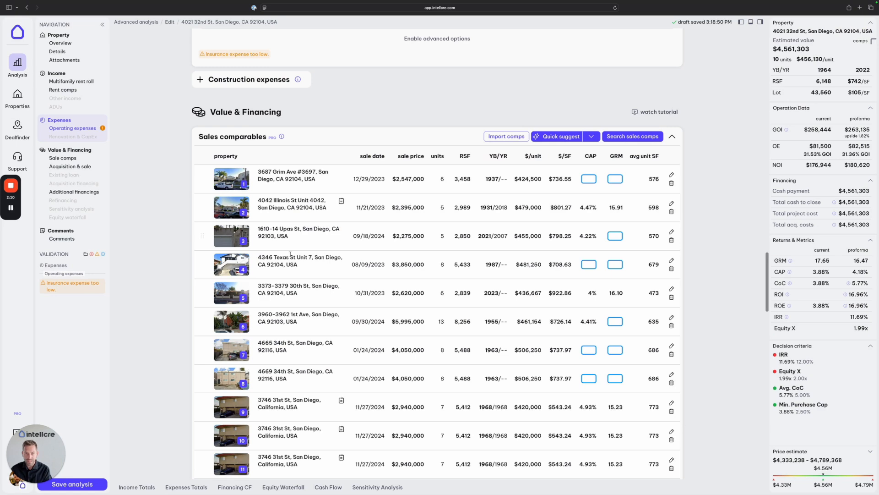
Set the first sales comparable's CAP to 5.05% and update its values.
{"action": "scroll", "coordinate": [273, 165], "scroll_direction": "down", "scroll_amount": 1}
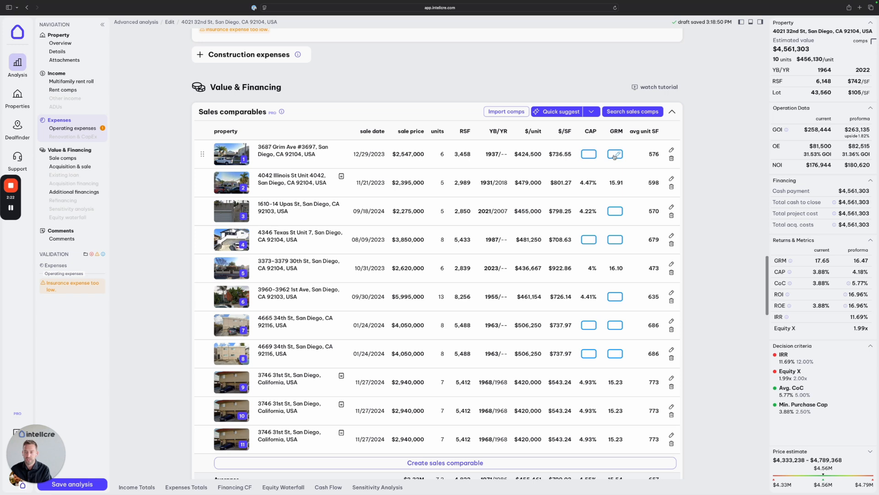
{"action": "left_click", "coordinate": [672, 152]}
{"action": "left_click", "coordinate": [588, 330]}
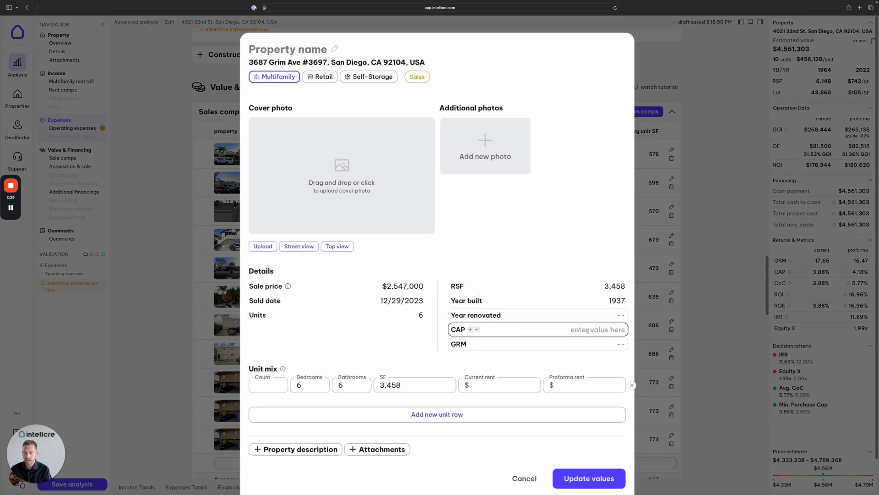
{"action": "type", "text": "5"}
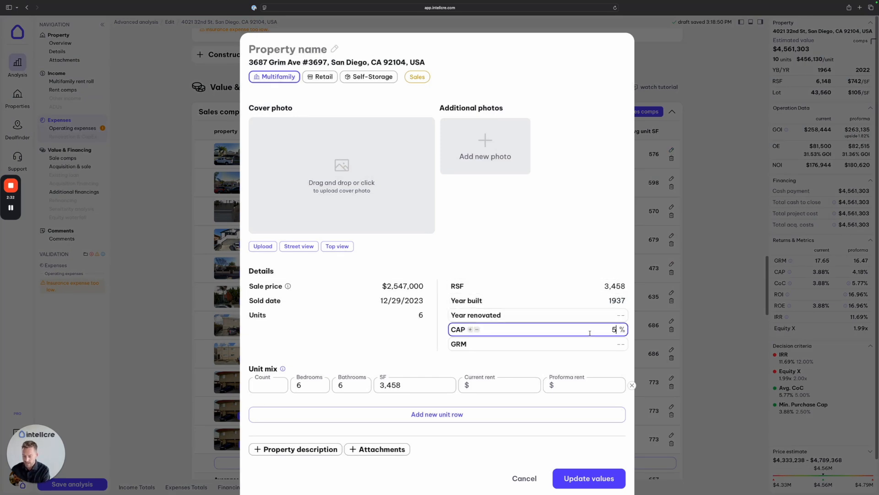
{"action": "type", "text": ".05"}
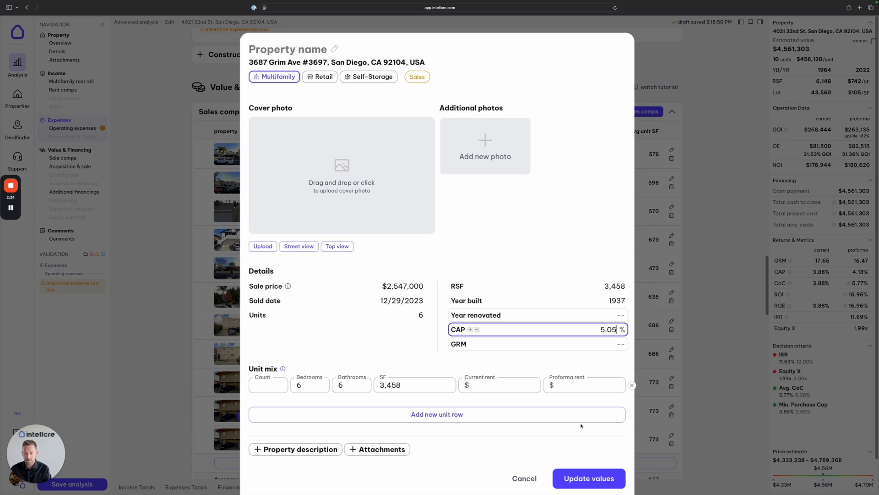
{"action": "left_click", "coordinate": [588, 478]}
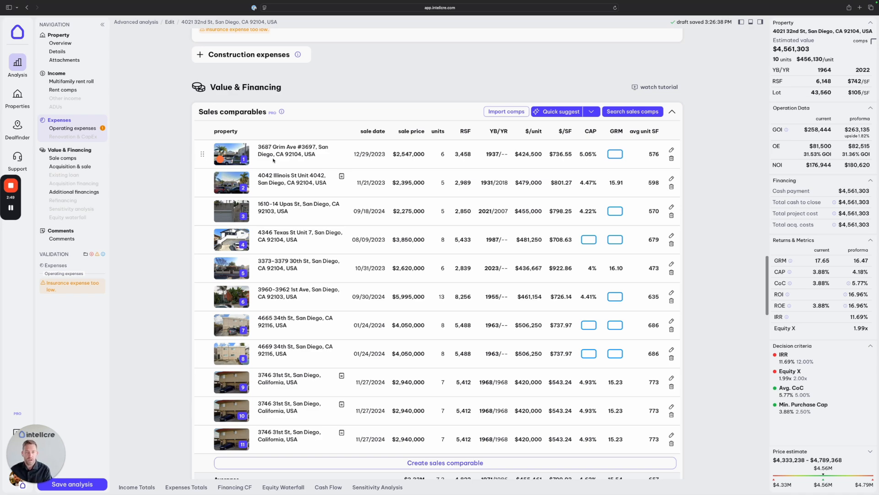
Compare the comparables' average price per unit with the subject property's price per unit in the summary rows.
{"action": "scroll", "coordinate": [524, 147], "scroll_direction": "down", "scroll_amount": 2}
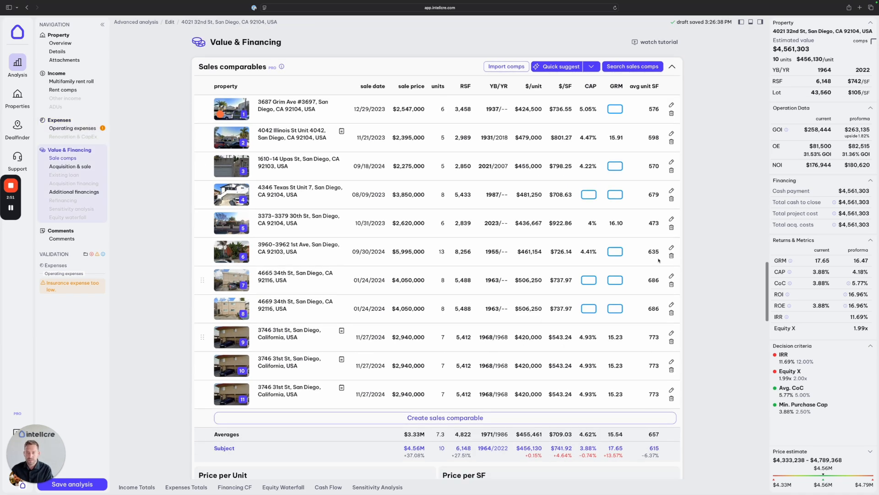
{"action": "scroll", "coordinate": [534, 231], "scroll_direction": "down", "scroll_amount": 4}
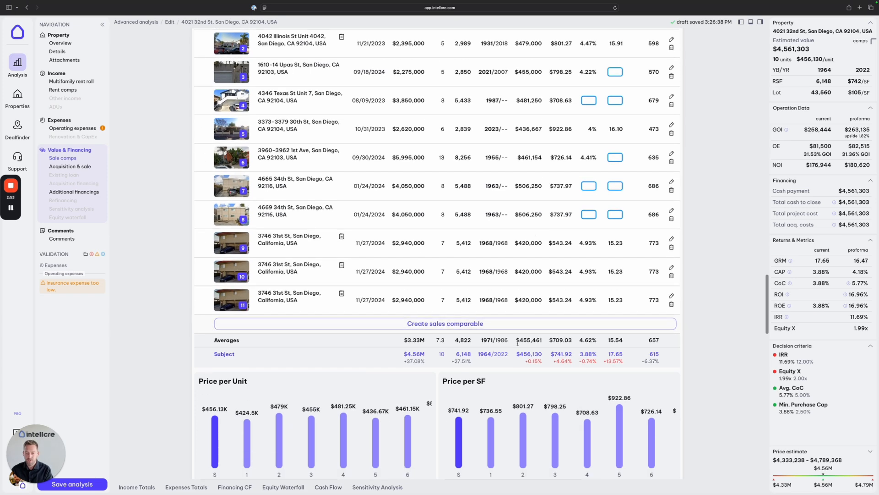
{"action": "scroll", "coordinate": [537, 342], "scroll_direction": "up", "scroll_amount": 3}
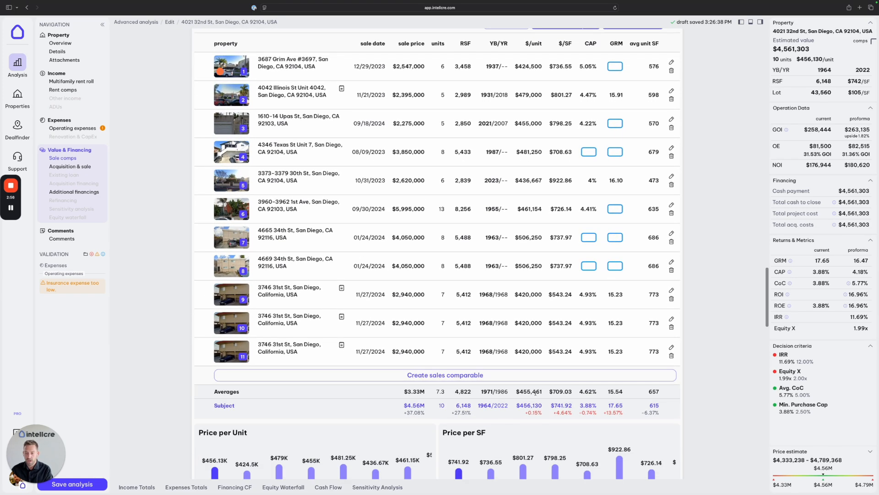
{"action": "left_click_drag", "start_coordinate": [542, 393], "coordinate": [521, 391]}
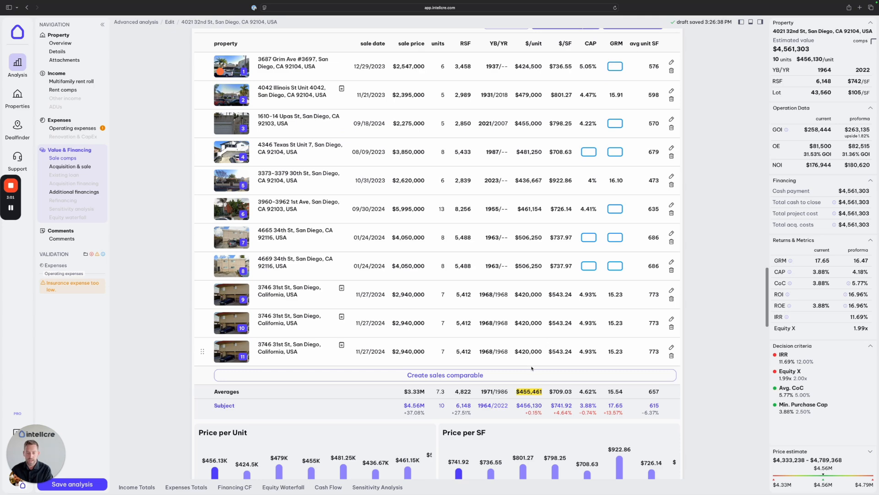
{"action": "scroll", "coordinate": [530, 367], "scroll_direction": "down", "scroll_amount": 2}
{"action": "left_click_drag", "start_coordinate": [542, 367], "coordinate": [519, 366]}
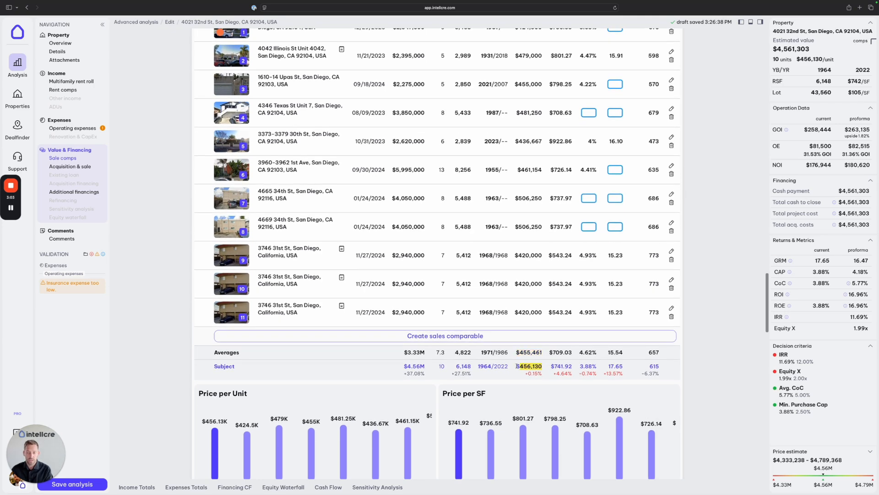
{"action": "mouse_move", "coordinate": [517, 366]}
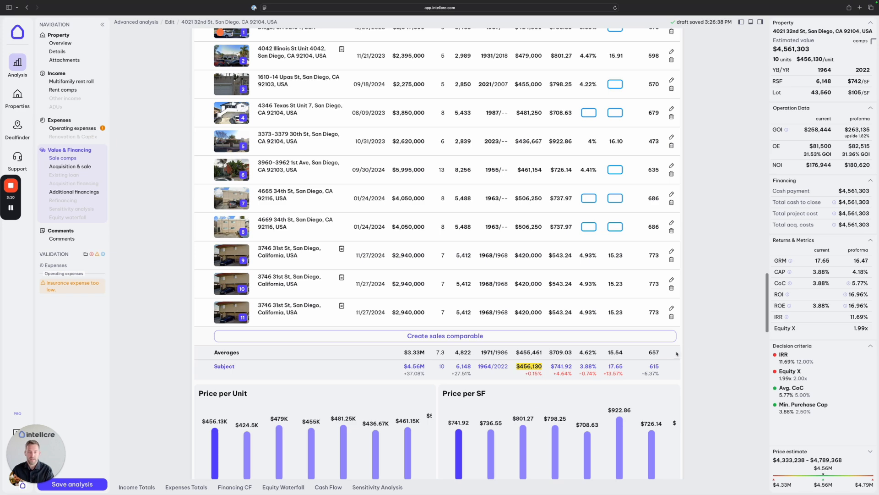
Switch the analysis to Buy to inspect the Listing Price section, and set it back to Sell.
{"action": "scroll", "coordinate": [696, 332], "scroll_direction": "up", "scroll_amount": 15}
{"action": "scroll", "coordinate": [696, 332], "scroll_direction": "up", "scroll_amount": 15}
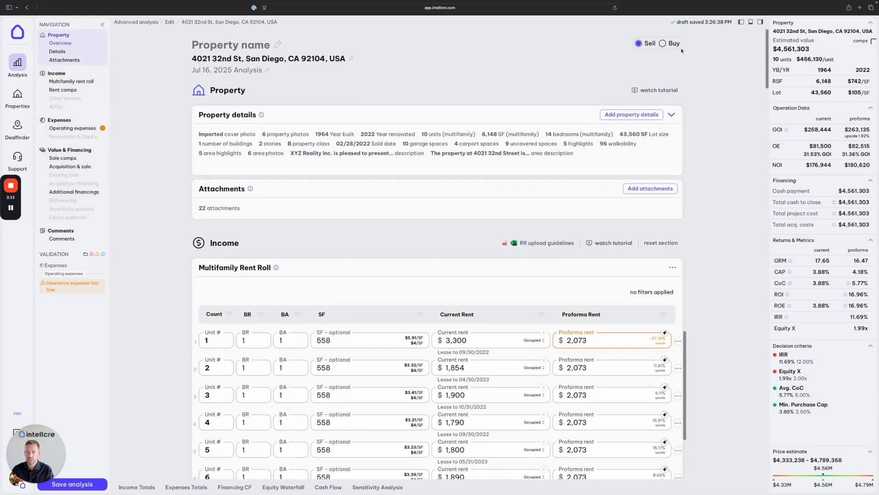
{"action": "scroll", "coordinate": [691, 76], "scroll_direction": "down", "scroll_amount": 3}
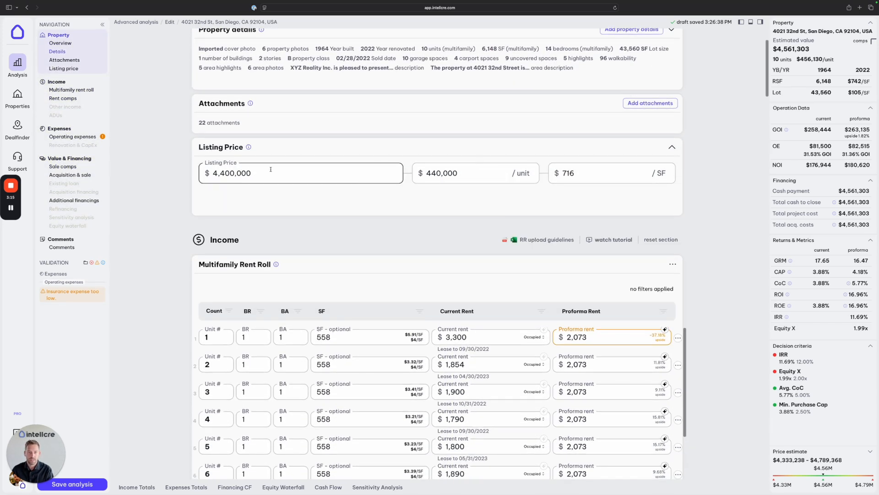
{"action": "left_click_drag", "start_coordinate": [251, 173], "coordinate": [192, 169]}
{"action": "scroll", "coordinate": [412, 184], "scroll_direction": "up", "scroll_amount": 3}
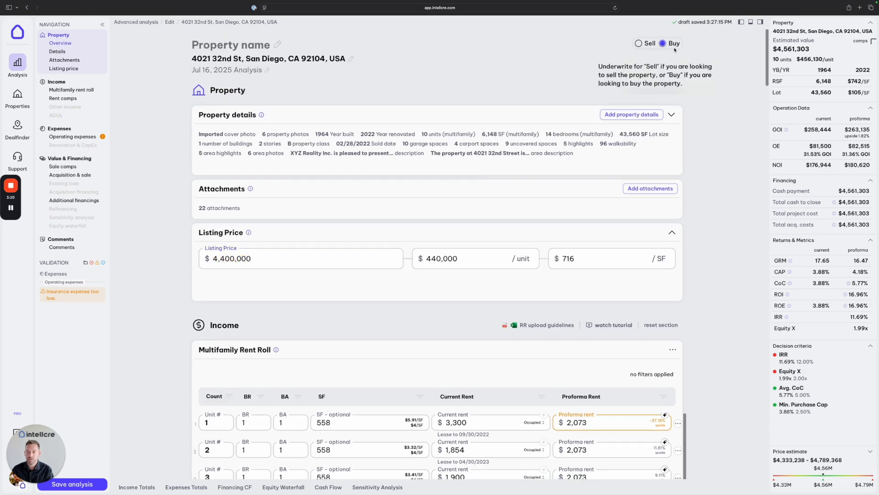
{"action": "left_click", "coordinate": [638, 43]}
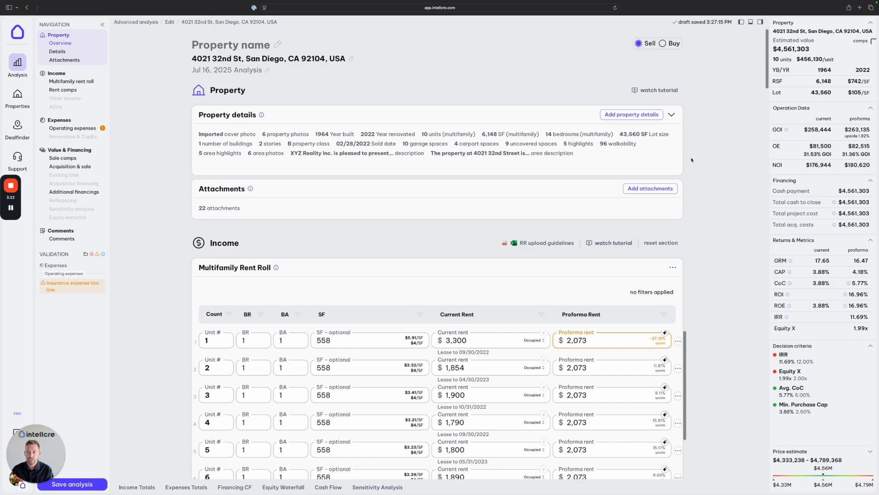
Examine the comparables-based low, middle and high property value estimates in the Acquisition & Sale section.
{"action": "scroll", "coordinate": [692, 160], "scroll_direction": "down", "scroll_amount": 20}
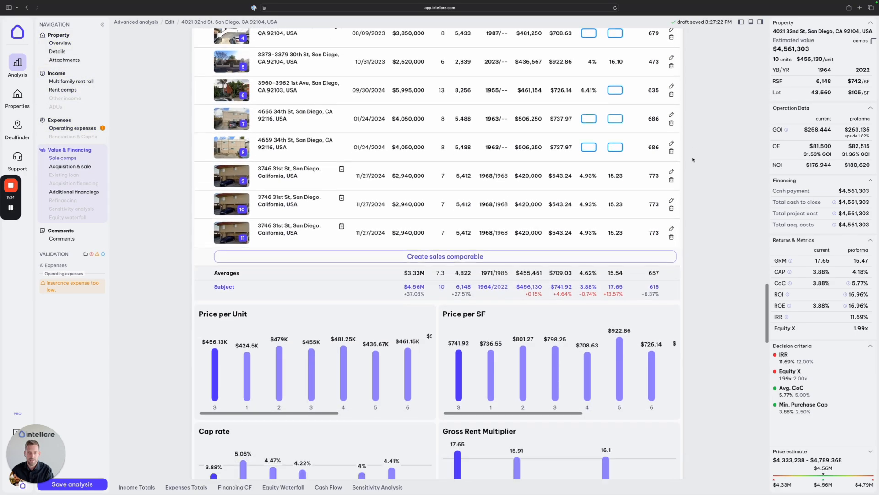
{"action": "scroll", "coordinate": [692, 159], "scroll_direction": "up", "scroll_amount": 3}
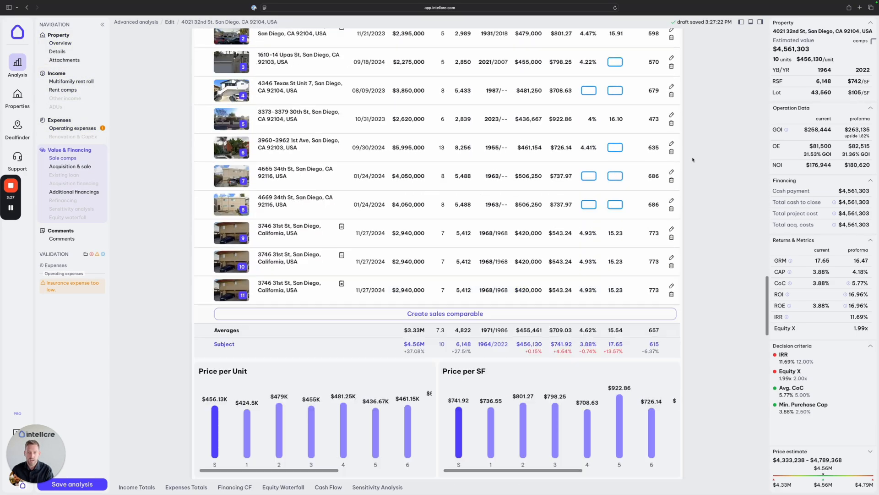
{"action": "scroll", "coordinate": [693, 160], "scroll_direction": "up", "scroll_amount": 1}
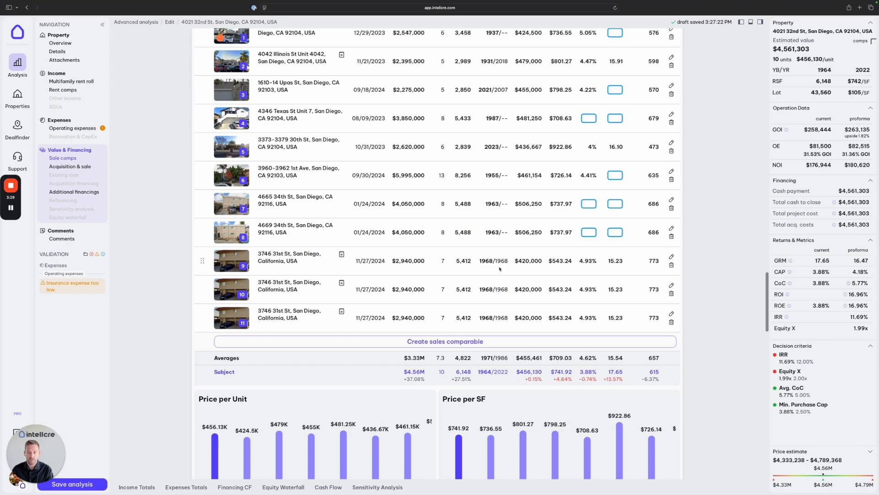
{"action": "scroll", "coordinate": [499, 269], "scroll_direction": "down", "scroll_amount": 12}
{"action": "scroll", "coordinate": [499, 266], "scroll_direction": "down", "scroll_amount": 3}
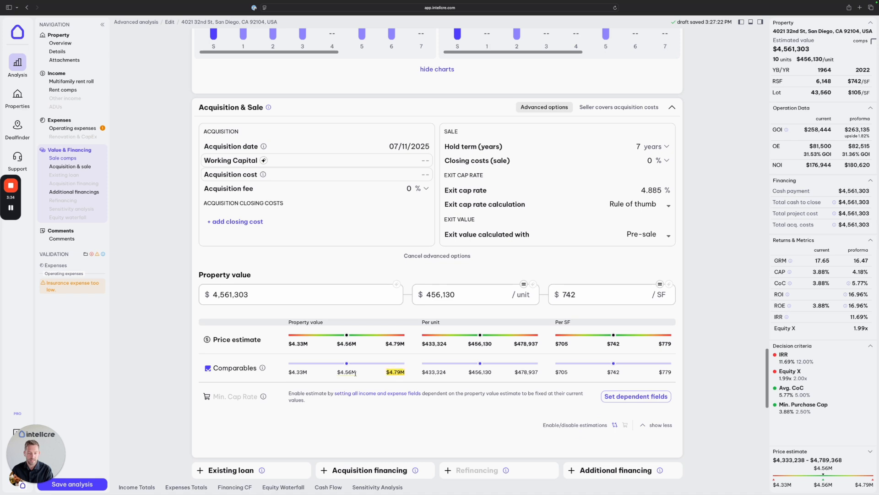
{"action": "left_click_drag", "start_coordinate": [364, 374], "coordinate": [289, 373]}
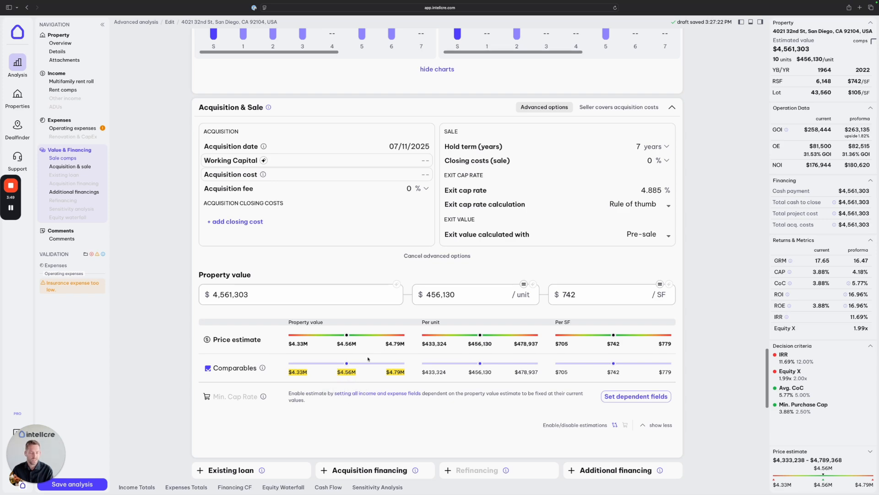
Examine the sales comparables charts, including how the Price per Unit chart extends across the comps.
{"action": "scroll", "coordinate": [375, 363], "scroll_direction": "up", "scroll_amount": 15}
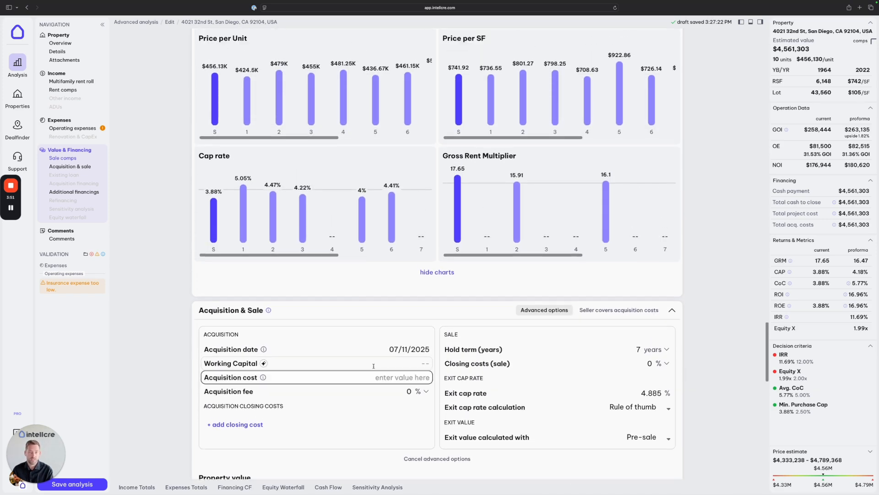
{"action": "scroll", "coordinate": [527, 223], "scroll_direction": "down", "scroll_amount": 5}
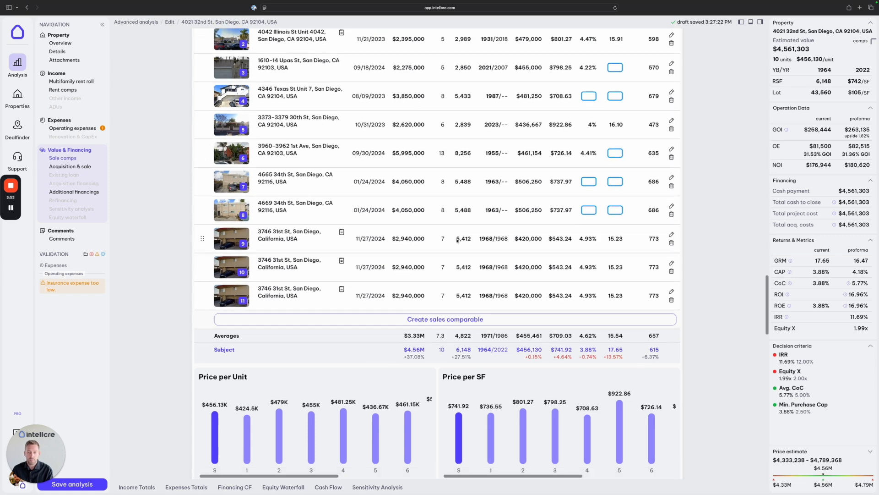
{"action": "scroll", "coordinate": [330, 260], "scroll_direction": "left", "scroll_amount": 2}
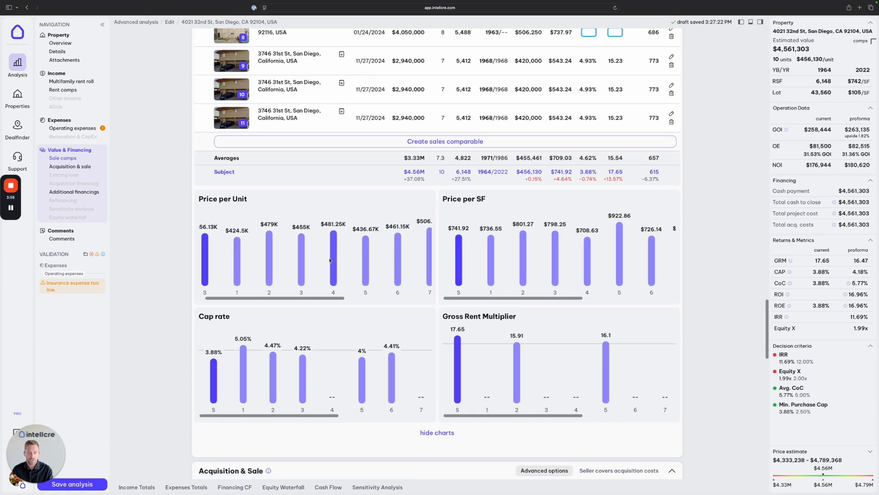
{"action": "scroll", "coordinate": [504, 266], "scroll_direction": "right", "scroll_amount": 1}
{"action": "scroll", "coordinate": [498, 271], "scroll_direction": "left", "scroll_amount": 1}
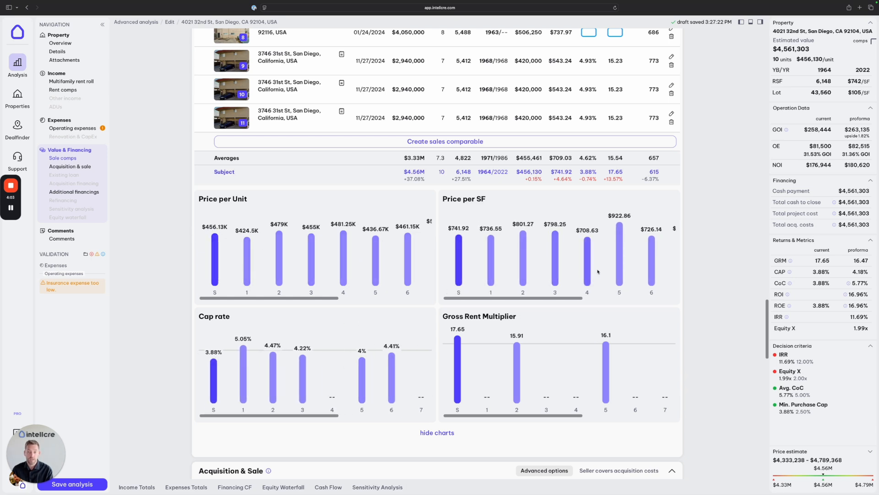
Turn off the advanced options in the Acquisition & Sale section to see the basic fields, and enable them again.
{"action": "scroll", "coordinate": [693, 276], "scroll_direction": "down", "scroll_amount": 3}
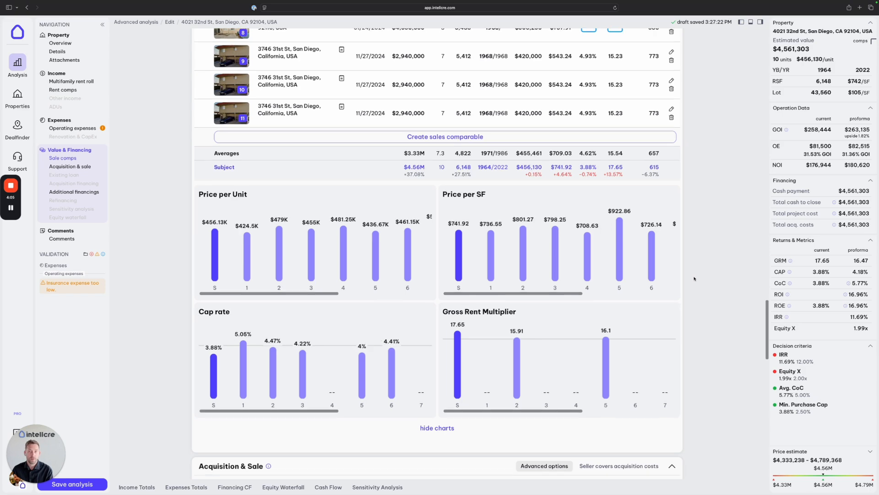
{"action": "scroll", "coordinate": [694, 280], "scroll_direction": "down", "scroll_amount": 5}
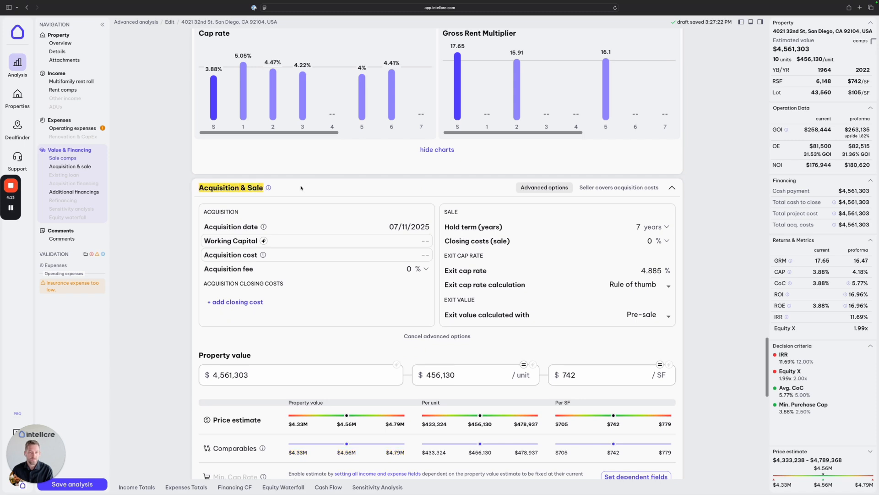
{"action": "scroll", "coordinate": [313, 184], "scroll_direction": "down", "scroll_amount": 2}
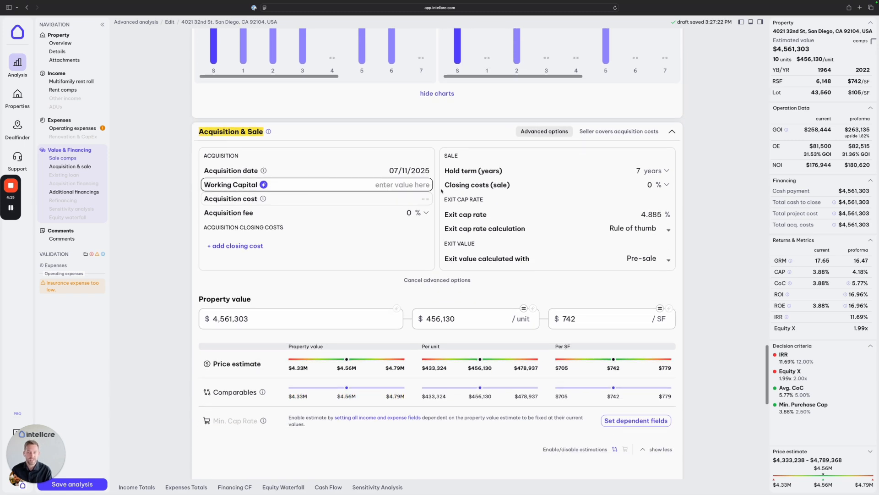
{"action": "left_click", "coordinate": [441, 284]}
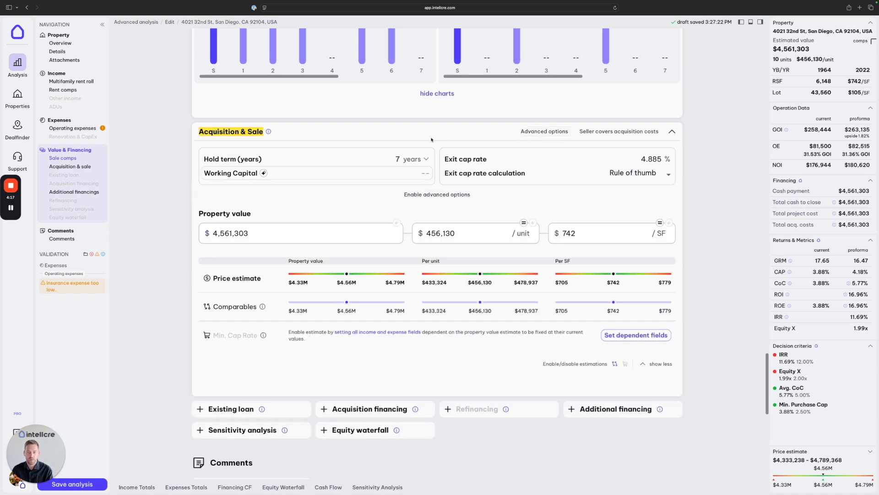
{"action": "left_click", "coordinate": [434, 197]}
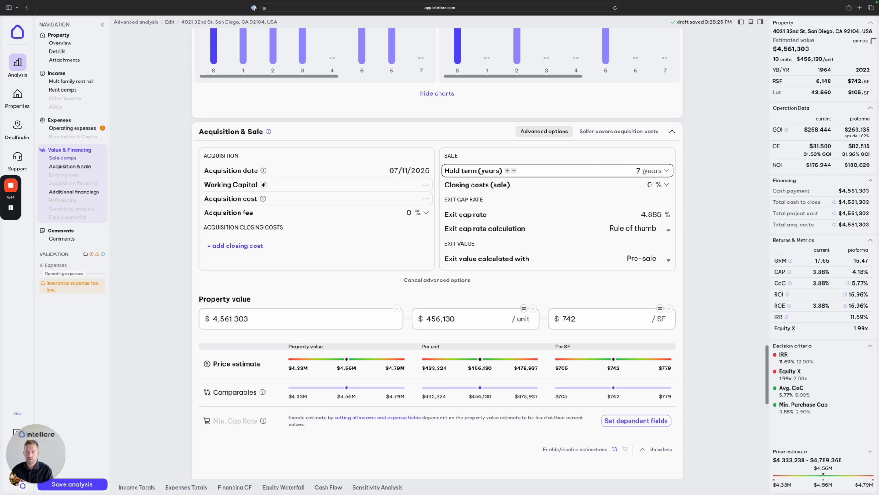
Check the hold term, switch the sale closing costs unit to dollars, and return it to percent.
{"action": "mouse_move", "coordinate": [644, 171]}
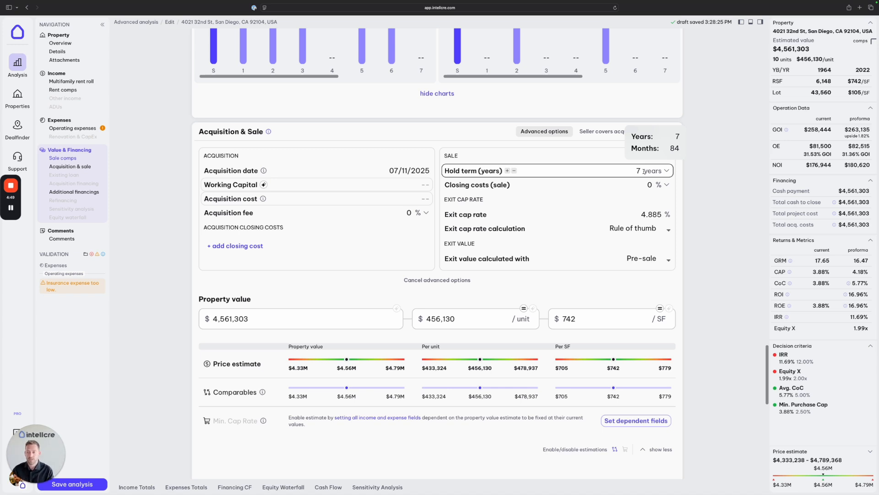
{"action": "left_click", "coordinate": [667, 186]}
{"action": "left_click", "coordinate": [670, 202]}
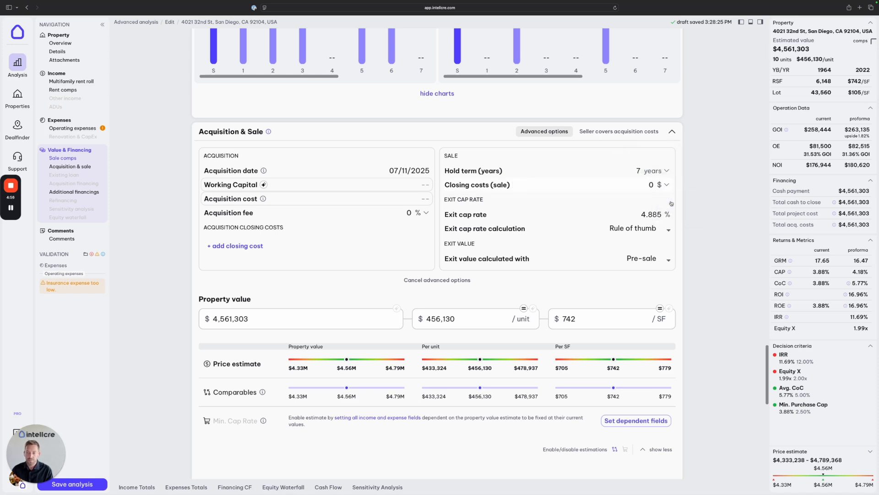
{"action": "left_click", "coordinate": [666, 184]}
{"action": "left_click", "coordinate": [672, 211]}
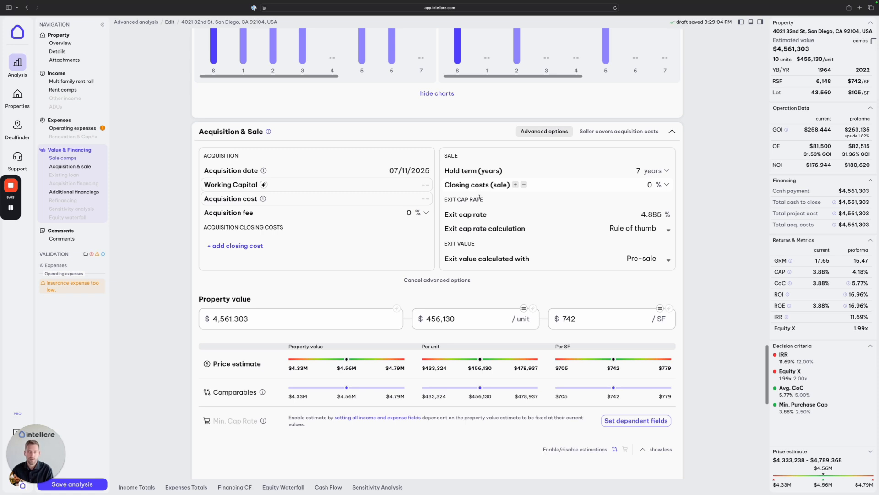
Examine the exit cap rate and its calculation methods against the proforma cap rate in Returns & Metrics.
{"action": "left_click", "coordinate": [665, 213]}
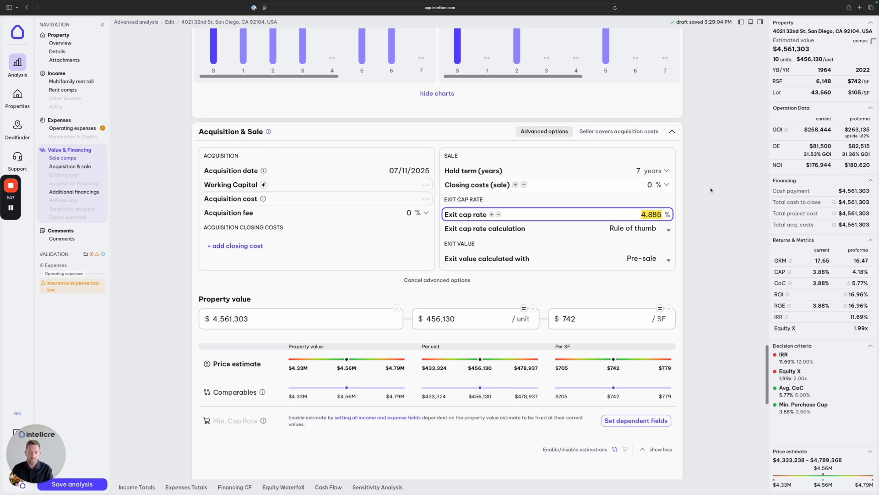
{"action": "left_click", "coordinate": [727, 224]}
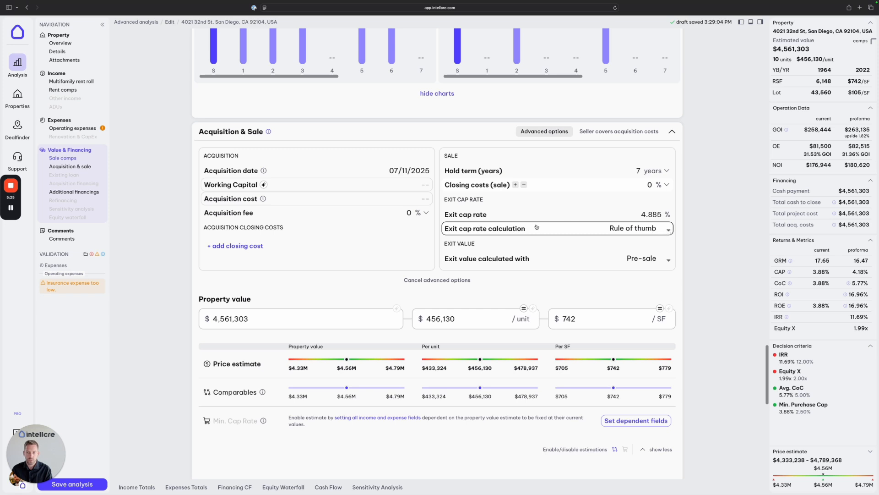
{"action": "left_click", "coordinate": [668, 230]}
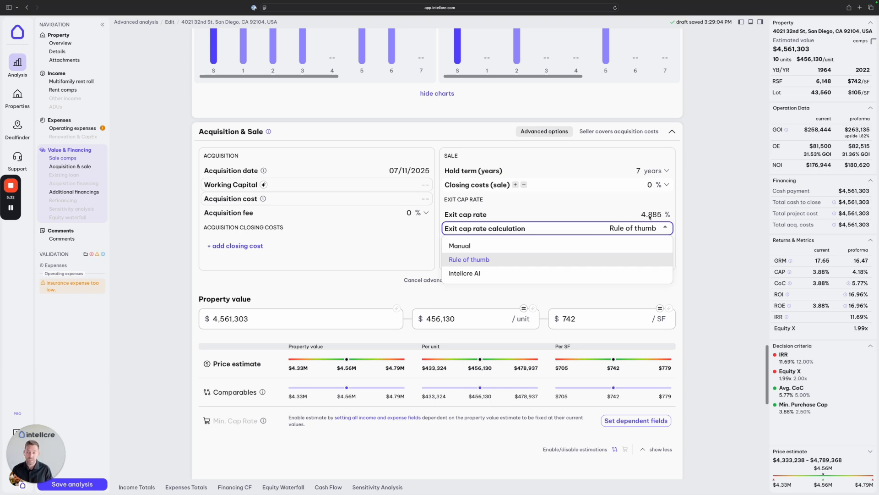
{"action": "left_click_drag", "start_coordinate": [853, 272], "coordinate": [867, 272]}
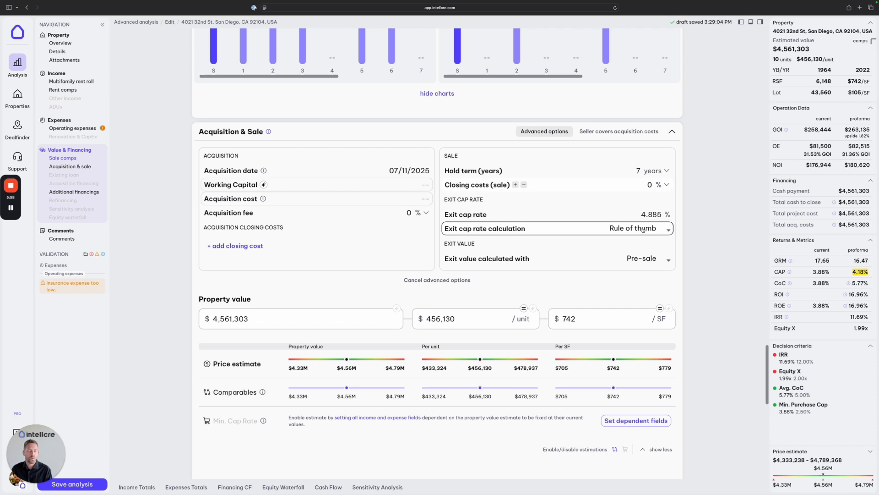
Set the exit cap rate calculation to Manual, and change it to Intellcre AI.
{"action": "left_click", "coordinate": [664, 229]}
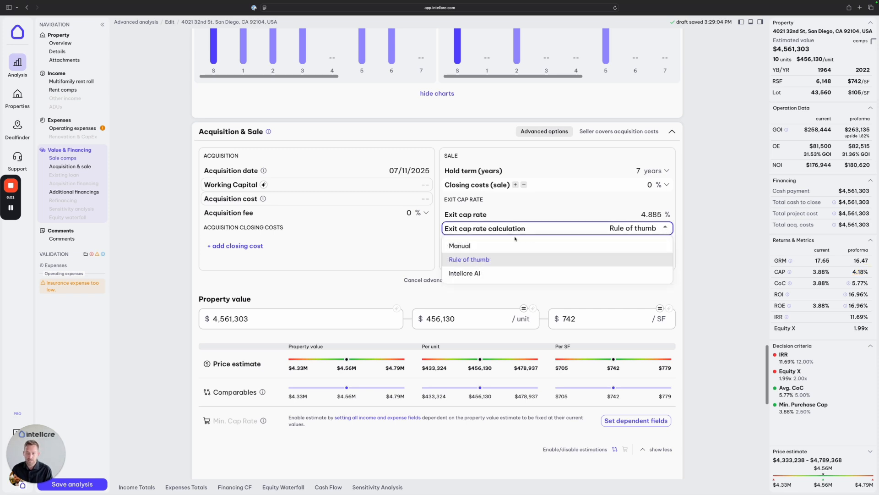
{"action": "left_click", "coordinate": [462, 247]}
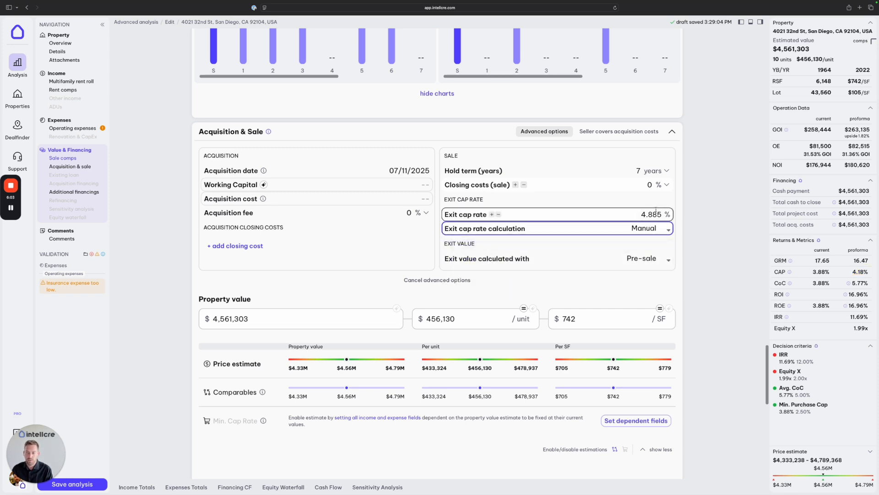
{"action": "left_click", "coordinate": [669, 230]}
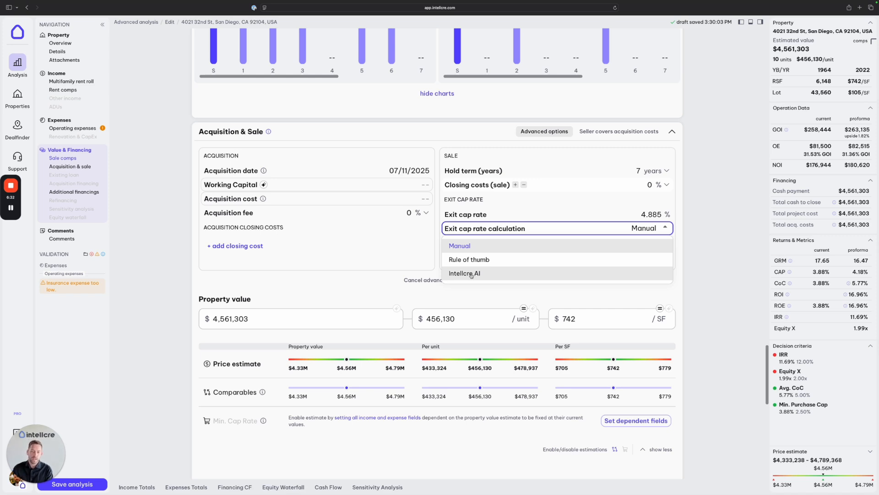
{"action": "left_click", "coordinate": [471, 273]}
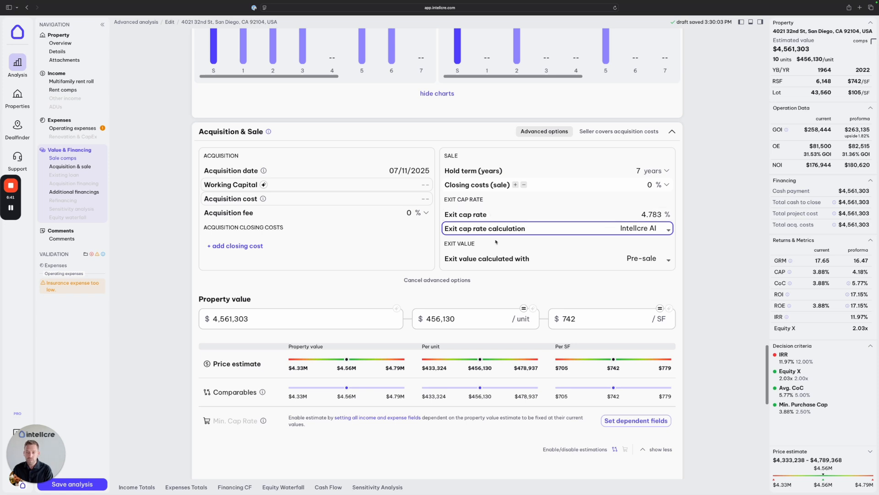
Review the Pre-sale and Post-sale options for calculating the exit value, keeping Pre-sale.
{"action": "left_click_drag", "start_coordinate": [476, 244], "coordinate": [442, 243]}
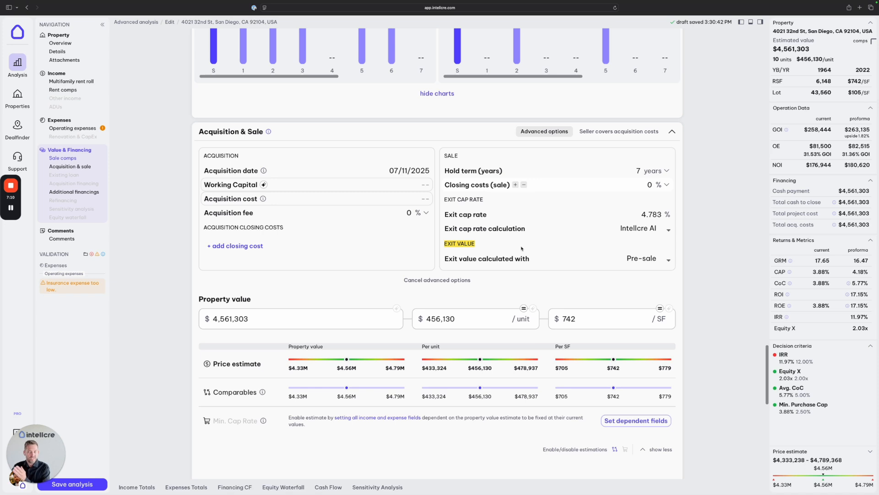
{"action": "left_click", "coordinate": [568, 259]}
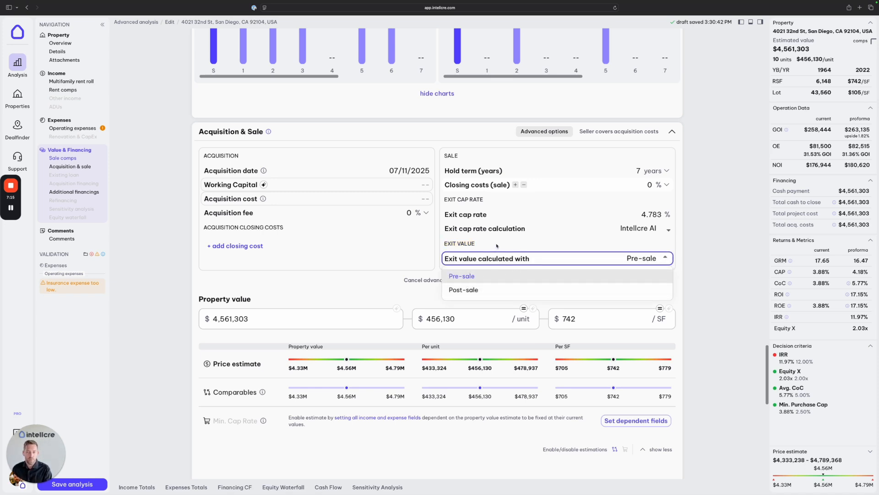
{"action": "left_click", "coordinate": [477, 264]}
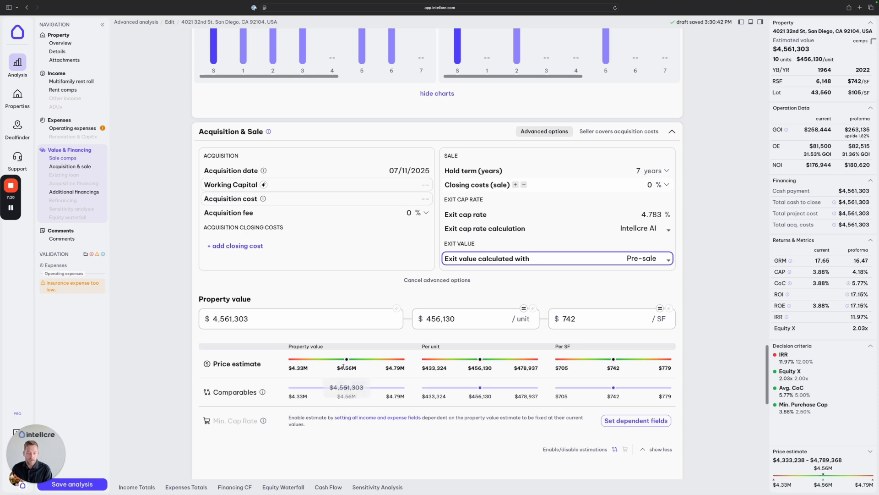
Enable the Min. Cap Rate estimate with a 4.7% minimum purchase cap rate and fix its dependent fields at their current values.
{"action": "scroll", "coordinate": [366, 360], "scroll_direction": "down", "scroll_amount": 2}
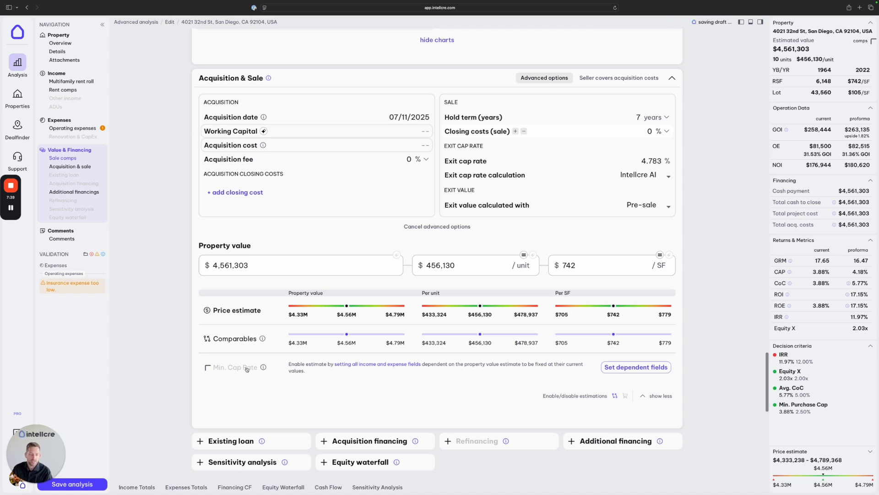
{"action": "scroll", "coordinate": [245, 371], "scroll_direction": "up", "scroll_amount": 6}
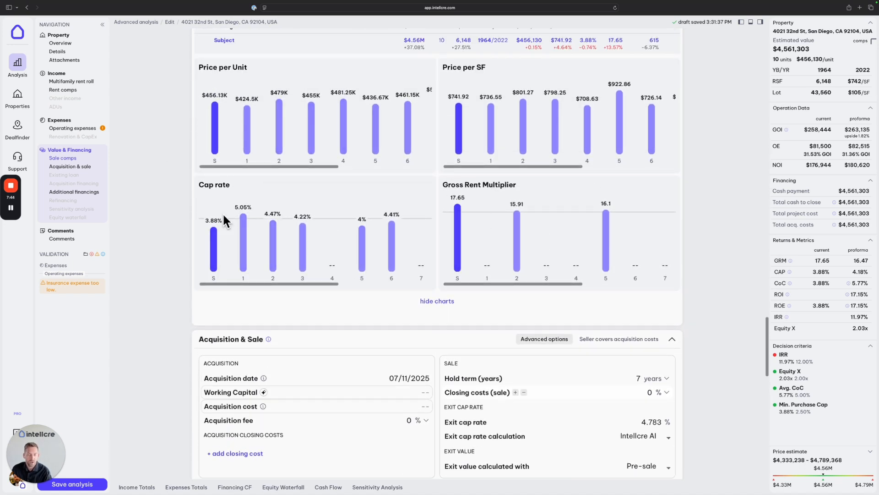
{"action": "scroll", "coordinate": [313, 228], "scroll_direction": "down", "scroll_amount": 6}
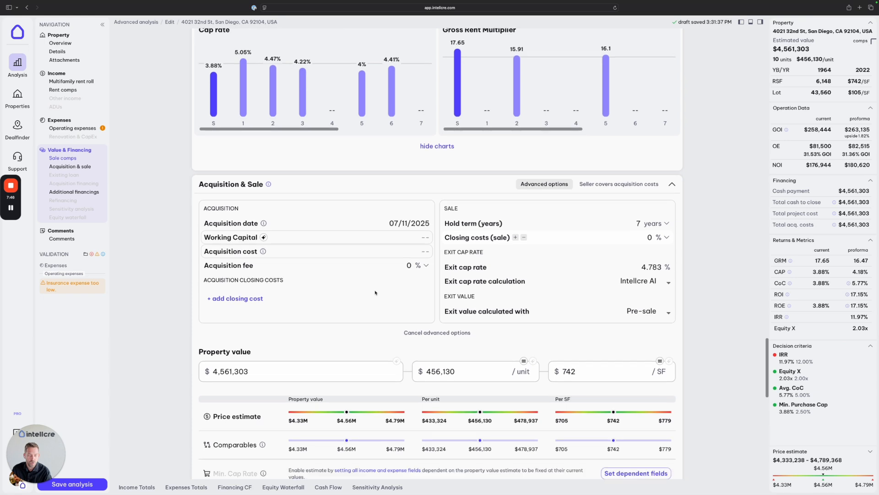
{"action": "scroll", "coordinate": [376, 292], "scroll_direction": "down", "scroll_amount": 2}
{"action": "left_click", "coordinate": [210, 266]}
{"action": "left_click", "coordinate": [258, 294]}
{"action": "key", "text": "super+a"}
{"action": "type", "text": "4.7"}
{"action": "key", "text": "super+a"}
{"action": "left_click", "coordinate": [291, 314]}
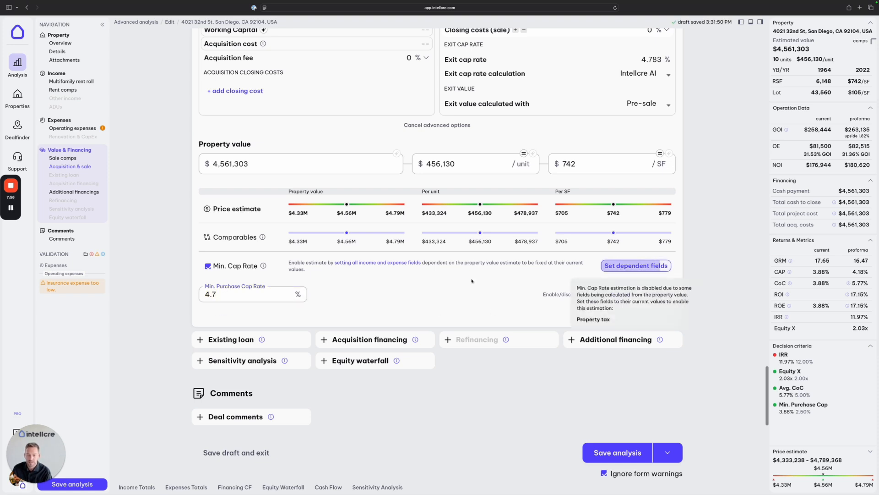
{"action": "left_click", "coordinate": [635, 266]}
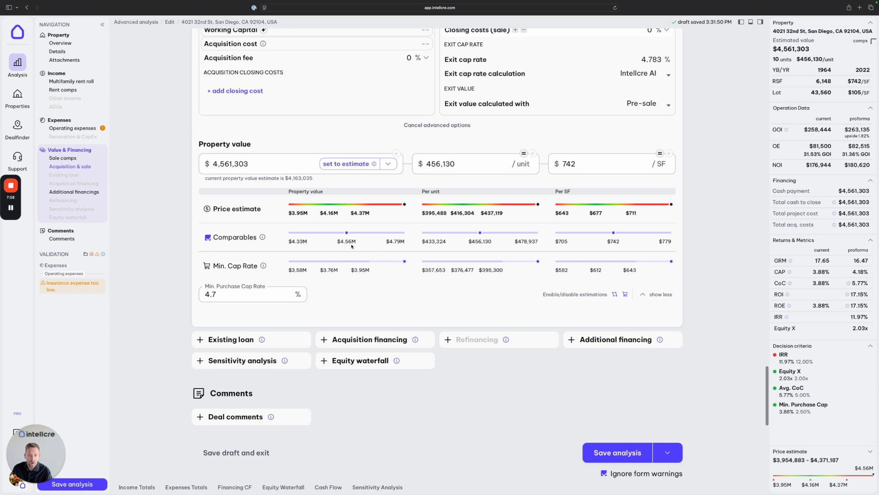
Lower the minimum purchase cap rate to 4.4%, and reduce it further to 4.1%.
{"action": "left_click", "coordinate": [229, 293]}
{"action": "key", "text": "BackSpace"}
{"action": "type", "text": "4"}
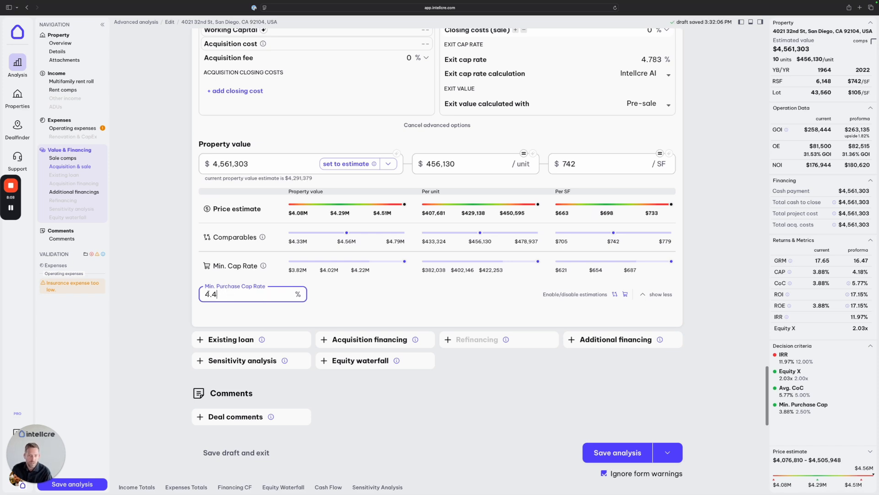
{"action": "key", "text": "BackSpace"}
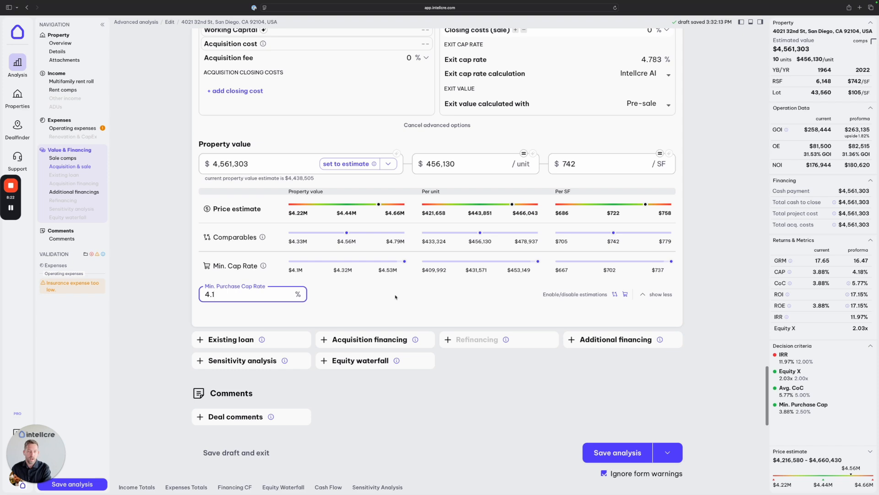
Compare the property value ranges from the Min. Cap Rate and Comparables estimates with the combined price estimate.
{"action": "left_click_drag", "start_coordinate": [222, 296], "coordinate": [202, 294]}
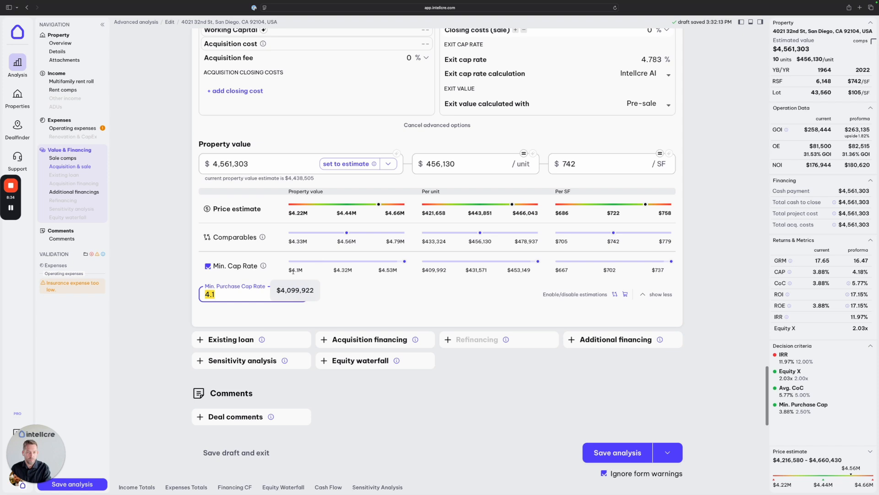
{"action": "mouse_move", "coordinate": [388, 270]}
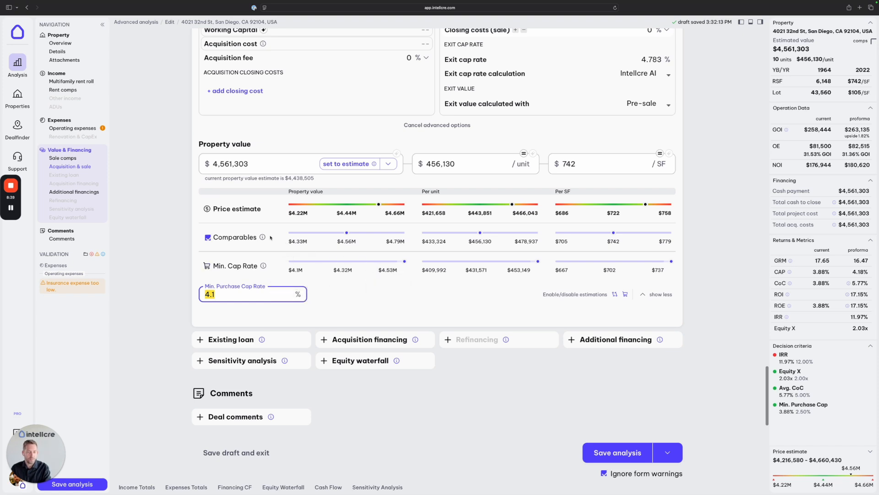
{"action": "mouse_move", "coordinate": [293, 242]}
{"action": "left_click_drag", "start_coordinate": [408, 215], "coordinate": [285, 209]}
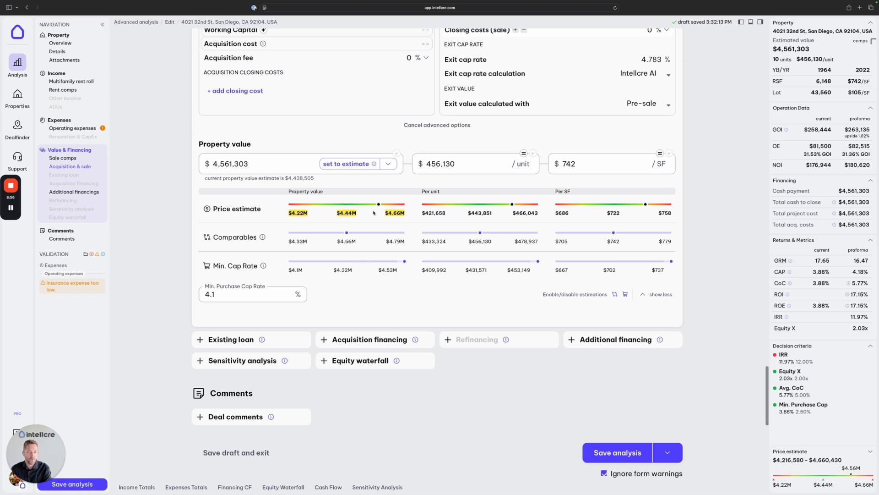
{"action": "left_click", "coordinate": [342, 215]}
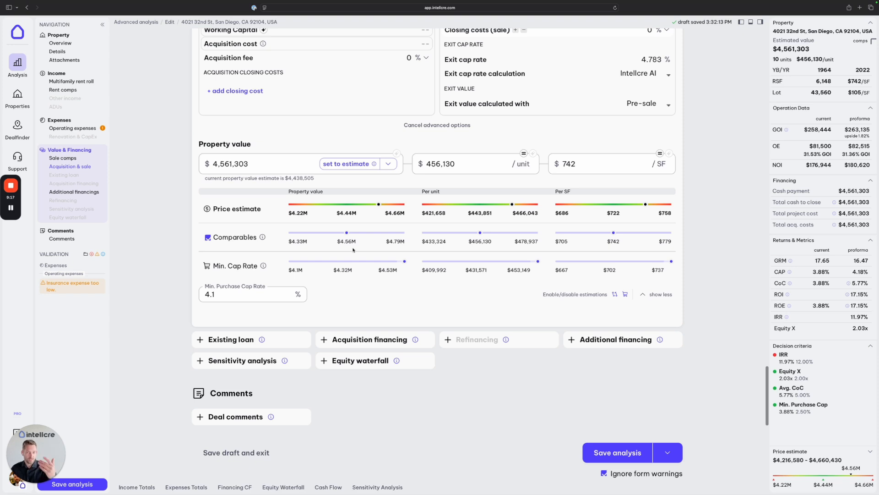
Set the property value to $4,200,000.
{"action": "left_click", "coordinate": [259, 164]}
{"action": "left_click_drag", "start_coordinate": [260, 164], "coordinate": [197, 160]}
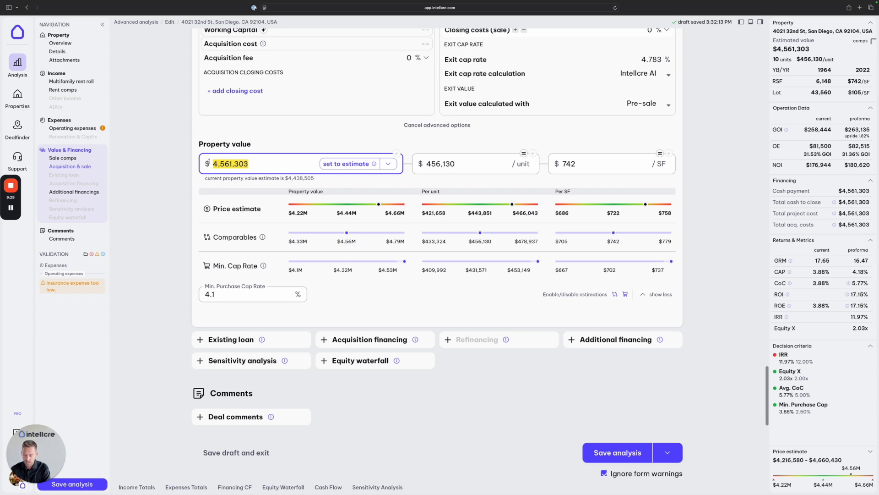
{"action": "type", "text": "4200000"}
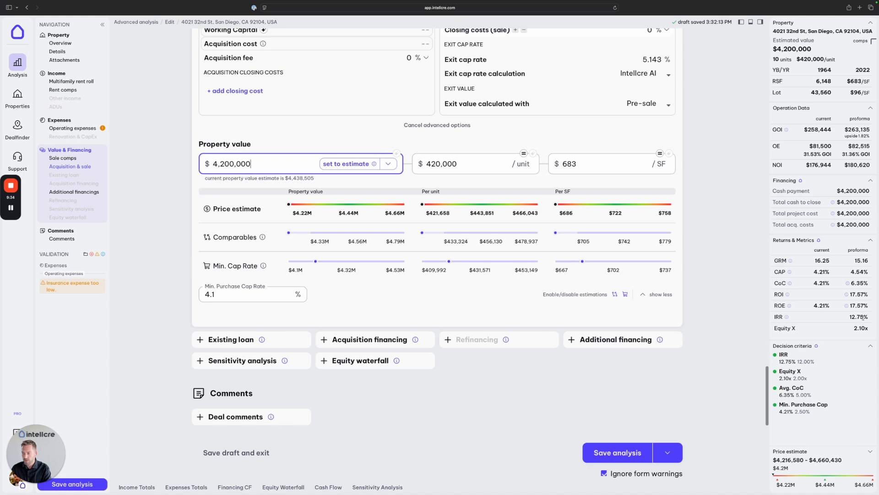
Check the returns metrics and decision criteria, and set the property value to the current estimate of $4,438,505.
{"action": "left_click_drag", "start_coordinate": [868, 330], "coordinate": [813, 262]}
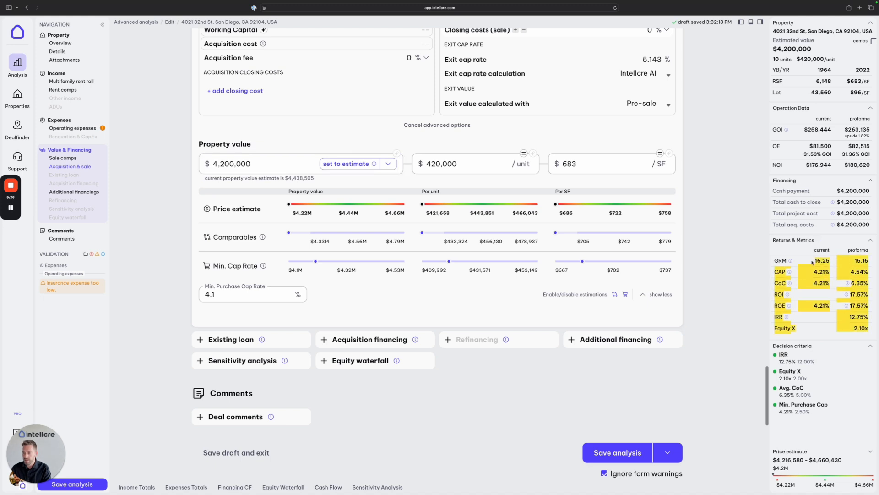
{"action": "left_click", "coordinate": [739, 245]}
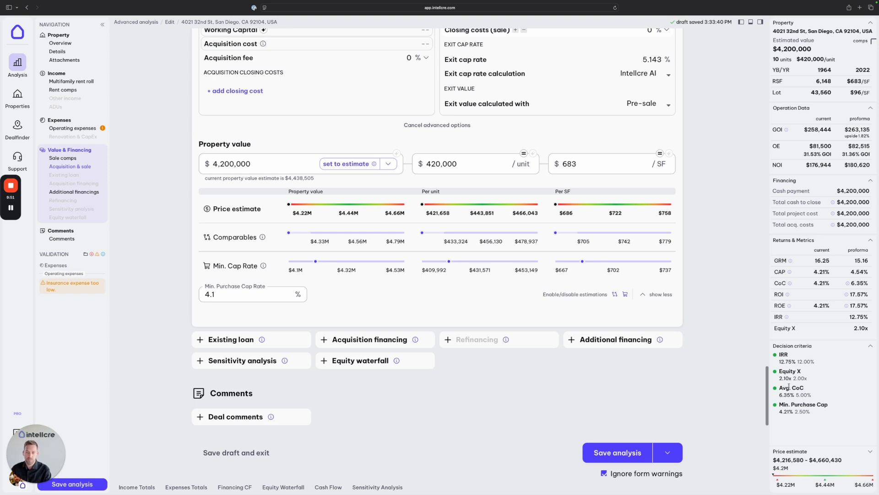
{"action": "left_click", "coordinate": [250, 163]}
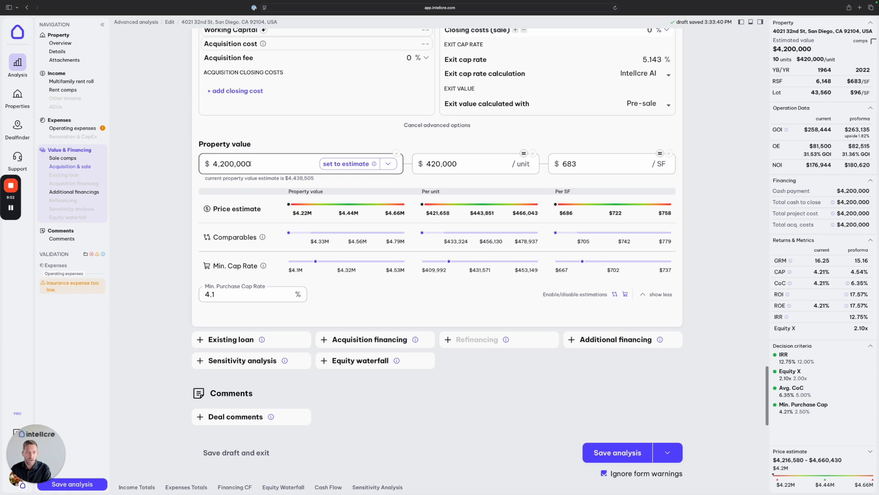
{"action": "left_click", "coordinate": [344, 166]}
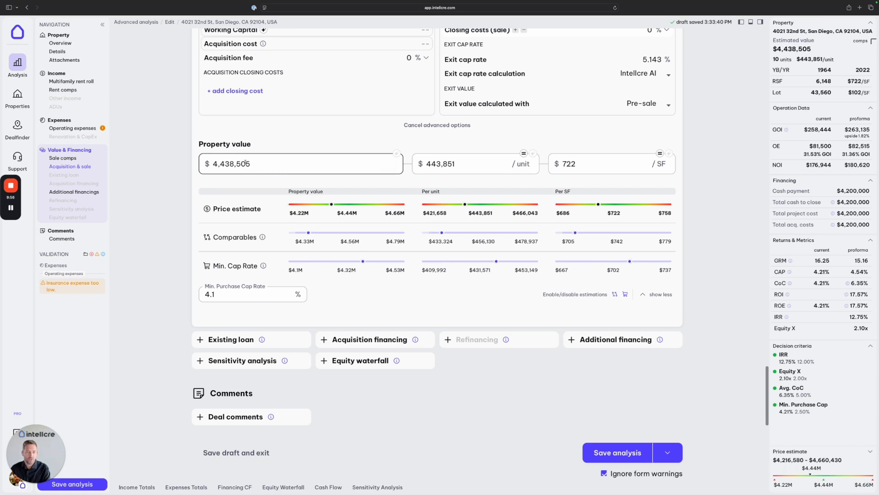
Review the estimated property value against the price estimate ranges, returns metrics and decision criteria.
{"action": "left_click_drag", "start_coordinate": [252, 164], "coordinate": [213, 163]}
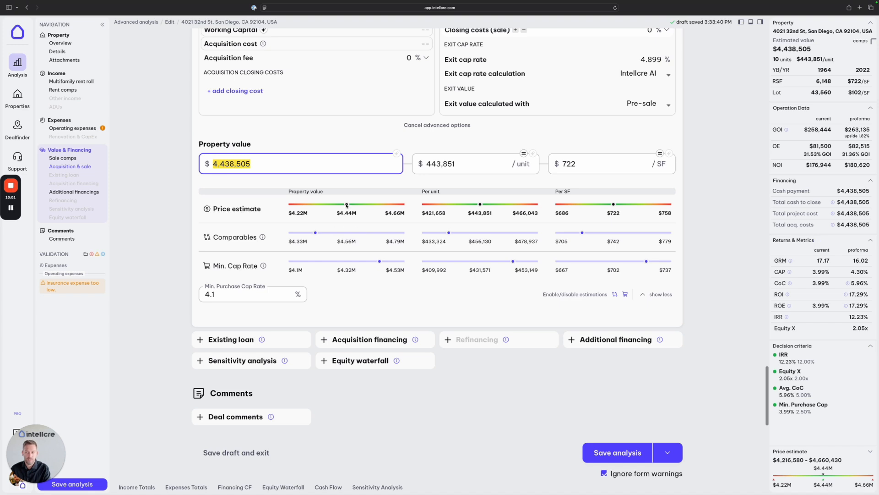
{"action": "left_click", "coordinate": [712, 265]}
{"action": "scroll", "coordinate": [728, 284], "scroll_direction": "up", "scroll_amount": 2}
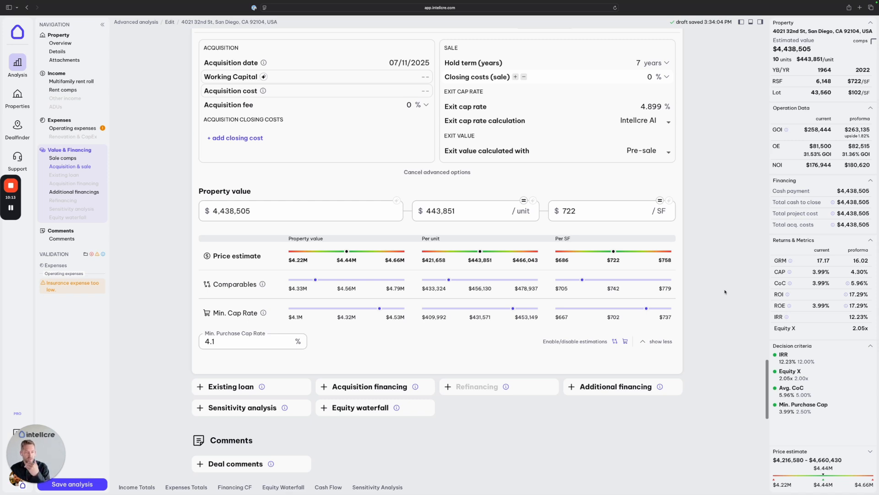
{"action": "mouse_move", "coordinate": [341, 318]}
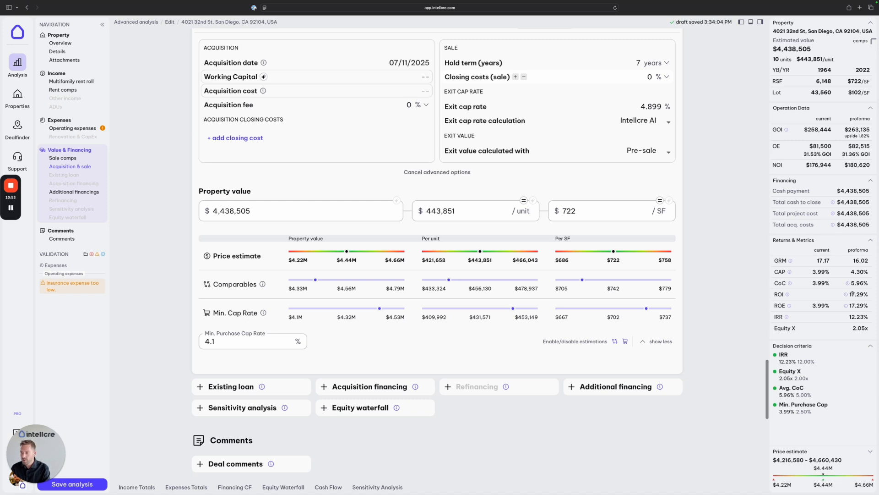
{"action": "mouse_move", "coordinate": [854, 295]}
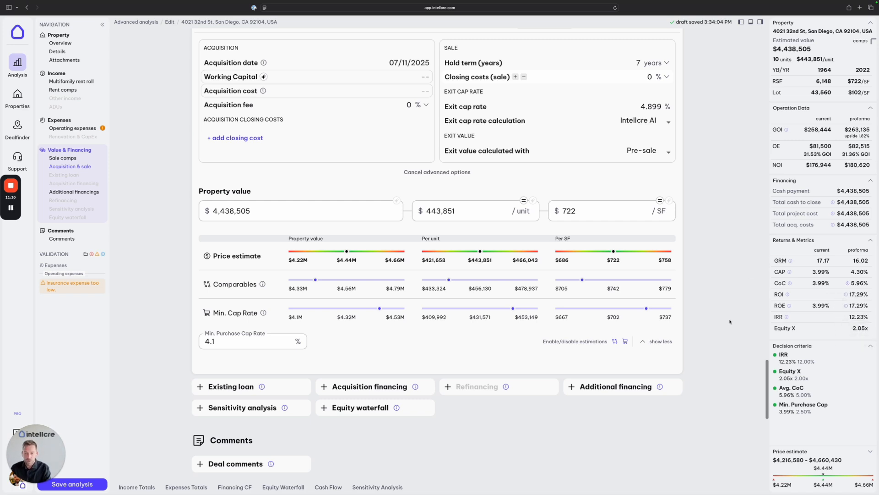
{"action": "scroll", "coordinate": [681, 319], "scroll_direction": "down", "scroll_amount": 1}
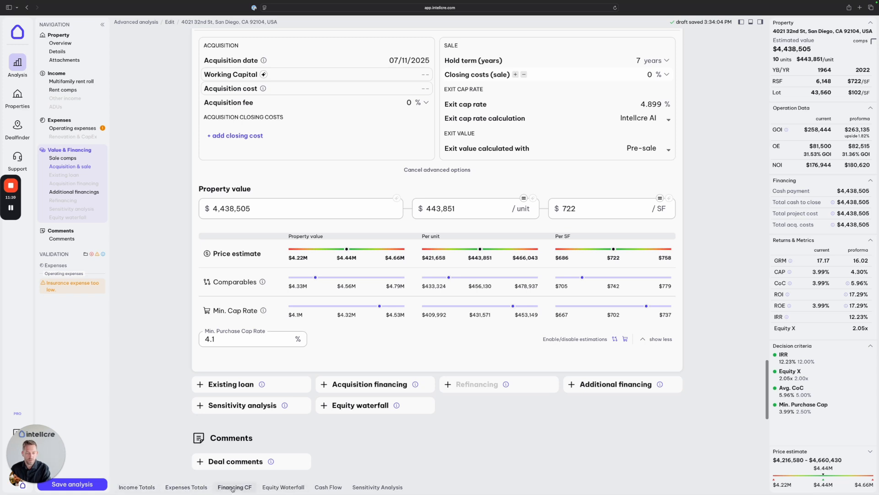
Show the Income Totals table and reduce its height to reveal more of the analysis form.
{"action": "left_click", "coordinate": [142, 488]}
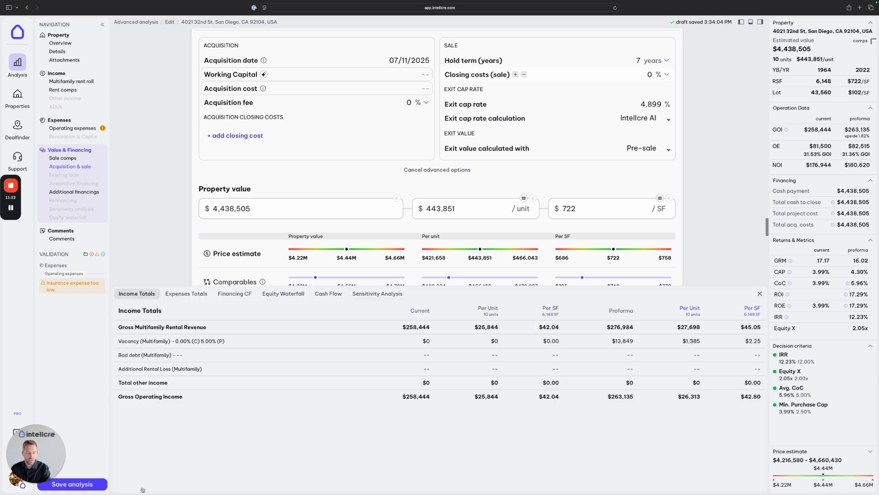
{"action": "left_click_drag", "start_coordinate": [444, 287], "coordinate": [437, 346]}
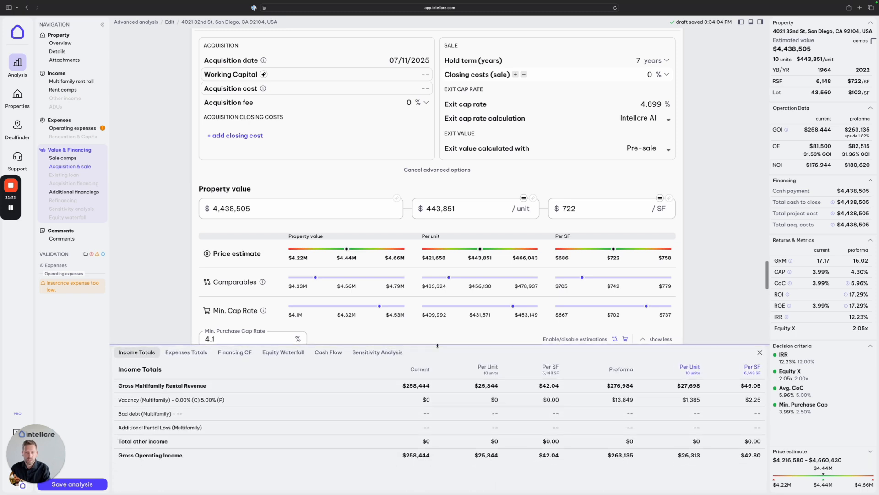
{"action": "scroll", "coordinate": [450, 206], "scroll_direction": "down", "scroll_amount": 1}
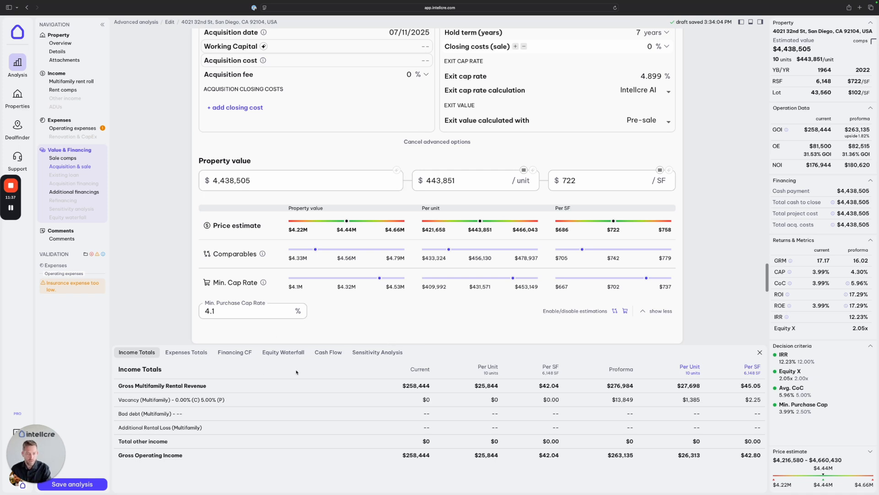
Examine the monthly and annual Cash Flow tables, including the yearly cash-on-cash returns, and shrink the table area again.
{"action": "left_click", "coordinate": [332, 353]}
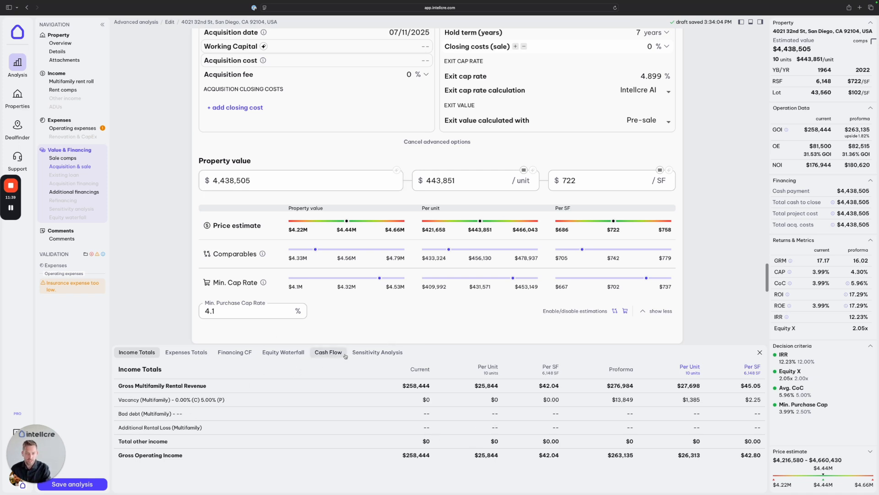
{"action": "left_click_drag", "start_coordinate": [412, 347], "coordinate": [412, 234]}
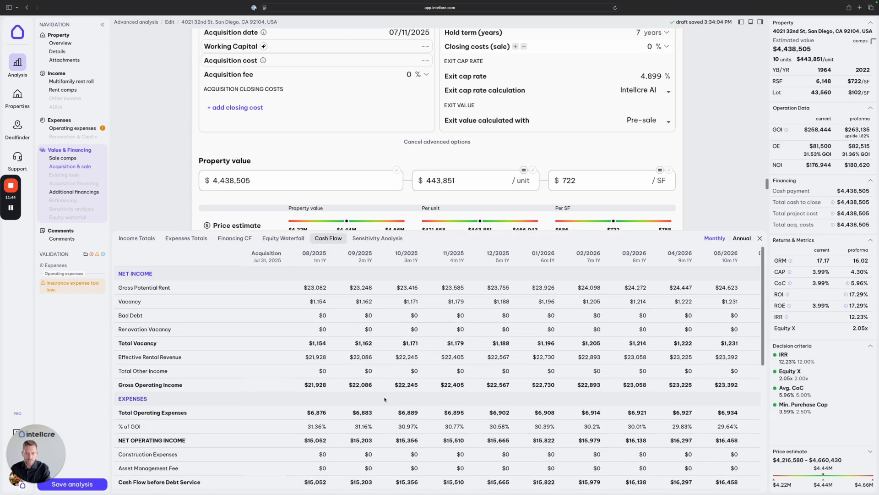
{"action": "scroll", "coordinate": [385, 363], "scroll_direction": "down", "scroll_amount": 10}
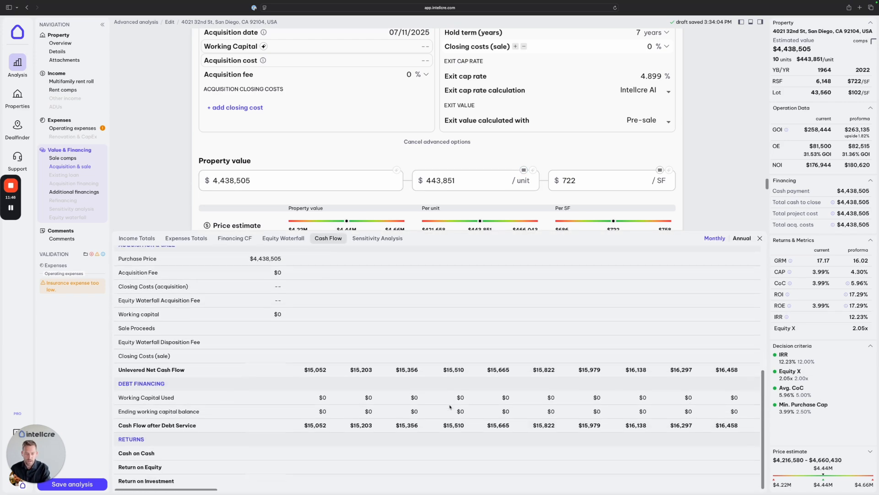
{"action": "scroll", "coordinate": [450, 407], "scroll_direction": "up", "scroll_amount": 10}
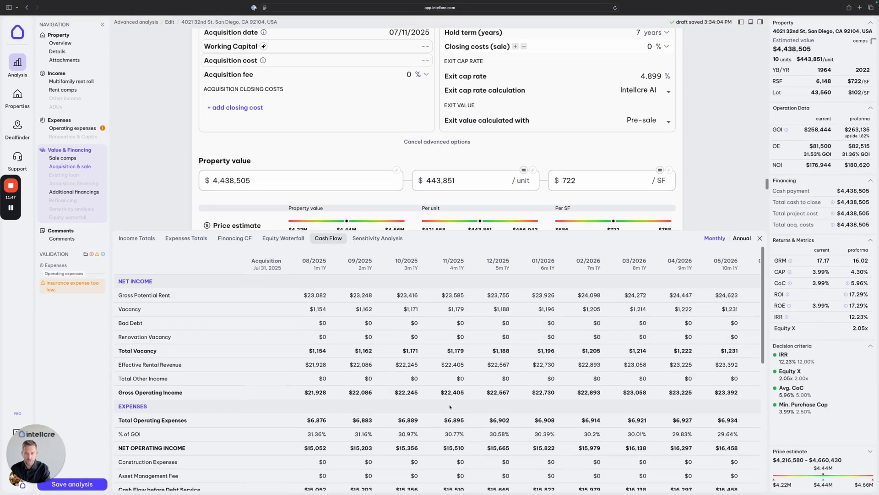
{"action": "left_click", "coordinate": [742, 238]}
{"action": "scroll", "coordinate": [432, 378], "scroll_direction": "down", "scroll_amount": 10}
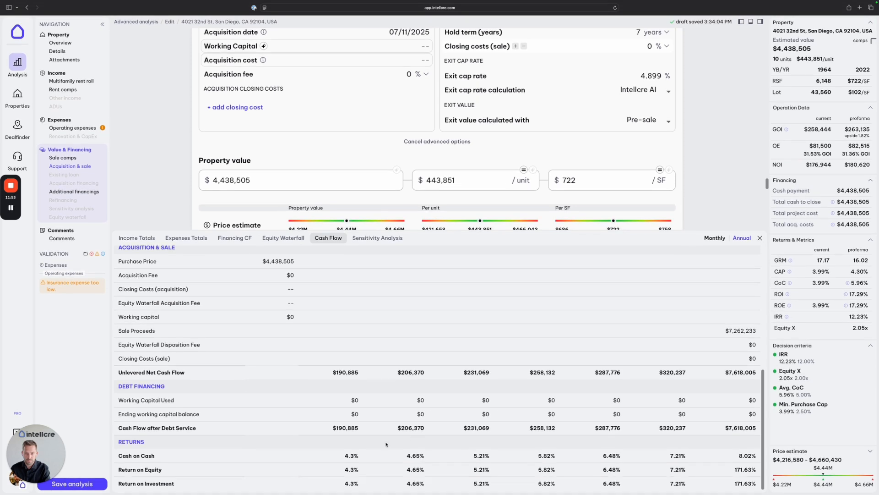
{"action": "left_click_drag", "start_coordinate": [488, 454], "coordinate": [472, 455]}
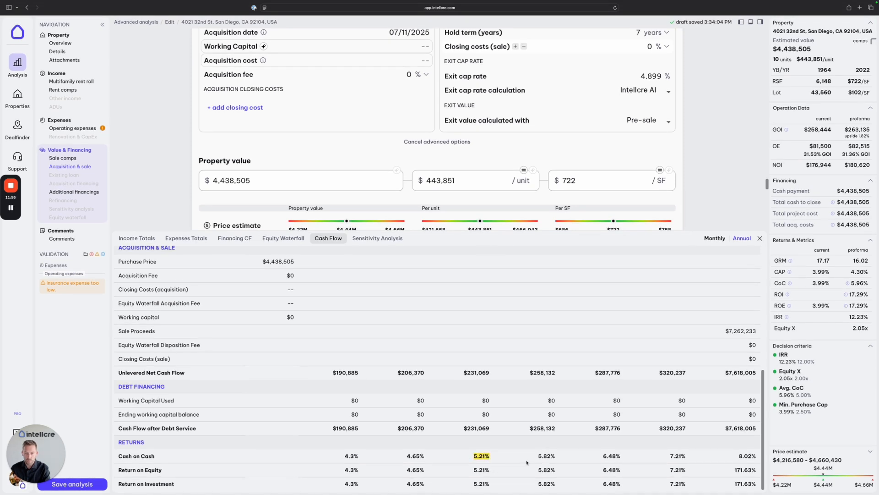
{"action": "mouse_move", "coordinate": [537, 455]}
{"action": "left_mouse_down"}
{"action": "mouse_move", "coordinate": [575, 461]}
{"action": "mouse_move", "coordinate": [541, 470]}
{"action": "left_mouse_up"}
{"action": "left_click_drag", "start_coordinate": [434, 231], "coordinate": [433, 420]}
Add an existing loan to the analysis with an original loan amount of $2,000,000.
{"action": "scroll", "coordinate": [433, 296], "scroll_direction": "down", "scroll_amount": 1}
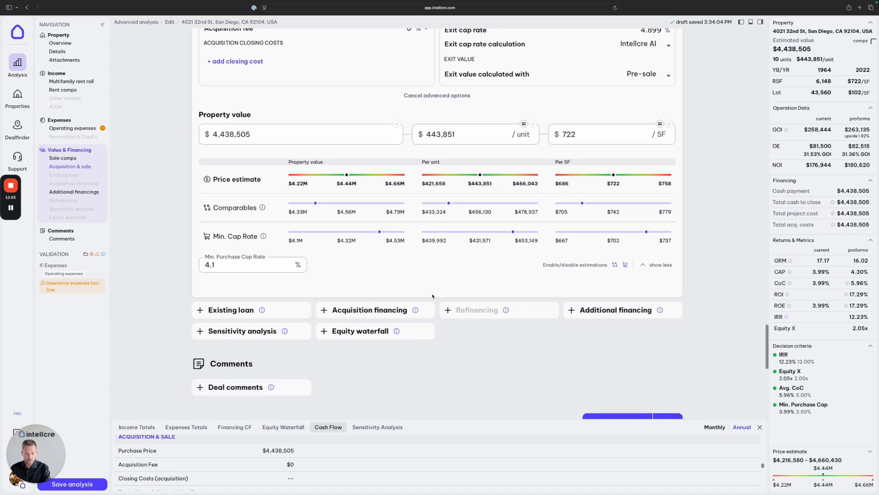
{"action": "scroll", "coordinate": [506, 151], "scroll_direction": "down", "scroll_amount": 1}
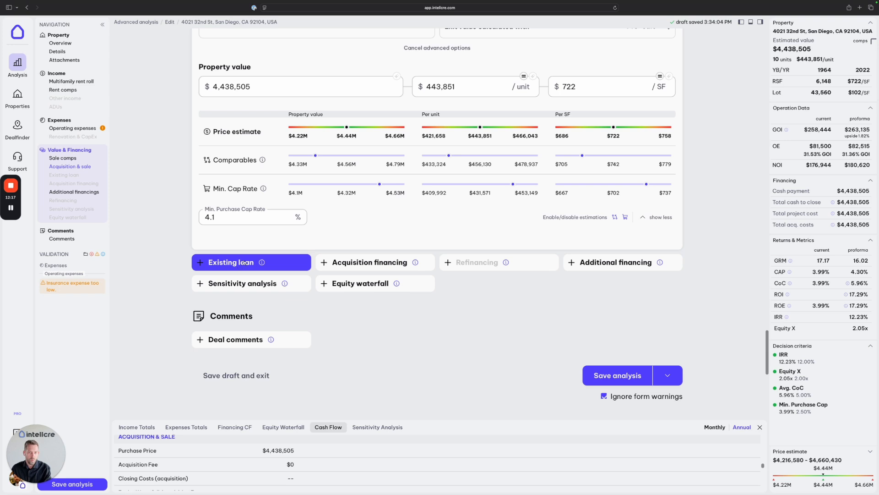
{"action": "left_click", "coordinate": [308, 258]}
{"action": "scroll", "coordinate": [315, 252], "scroll_direction": "up", "scroll_amount": 2}
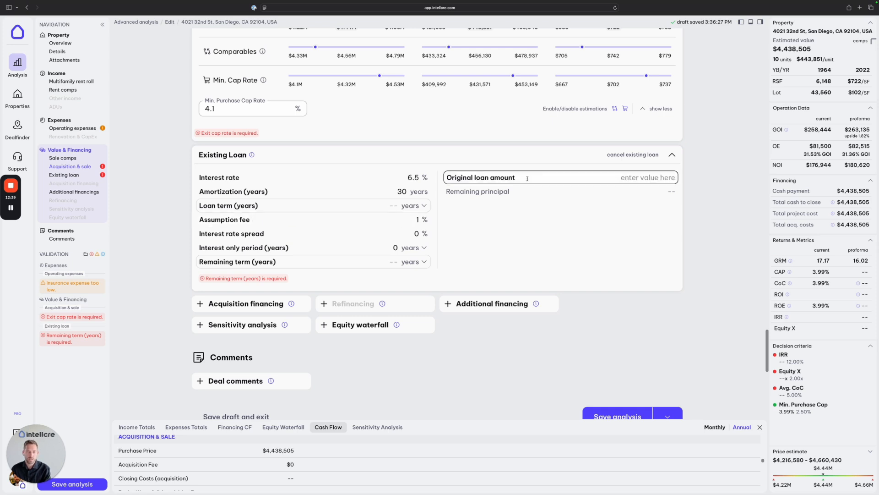
{"action": "left_click", "coordinate": [598, 181]}
{"action": "type", "text": "2000000"}
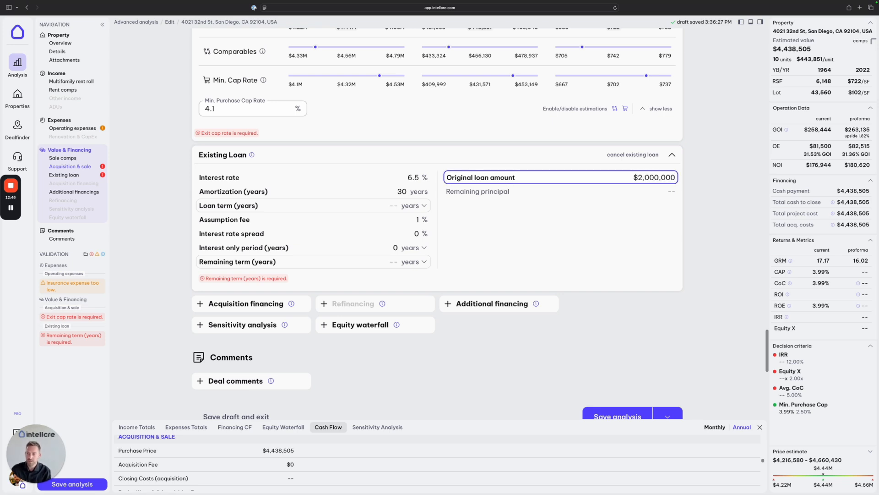
Set the existing loan's remaining term to 5 years and its loan term to 6 years.
{"action": "left_click", "coordinate": [389, 263]}
{"action": "type", "text": "5"}
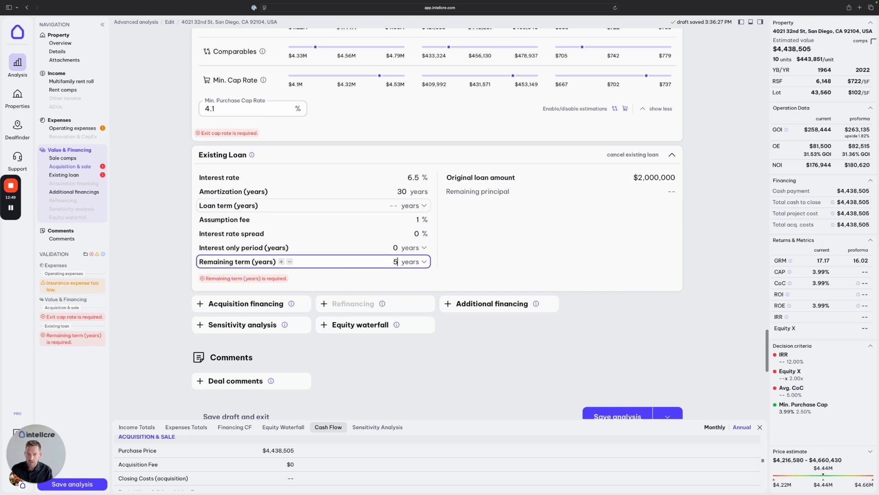
{"action": "left_click", "coordinate": [391, 206]}
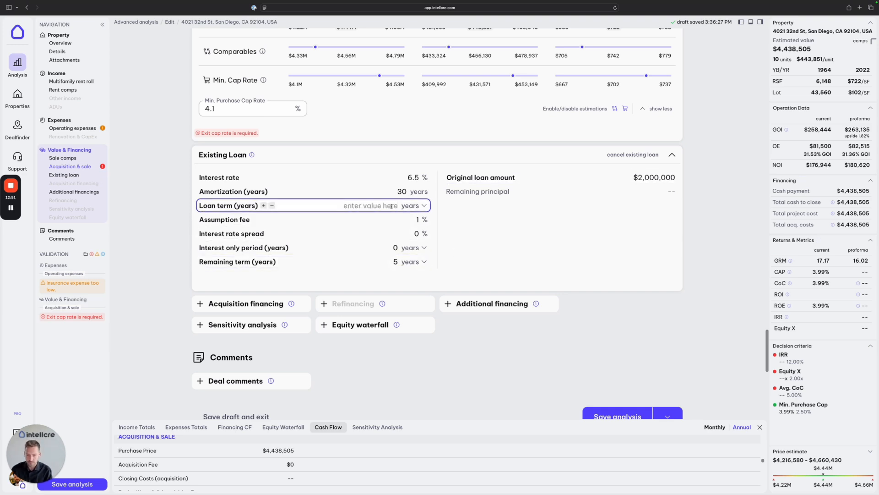
{"action": "type", "text": "6"}
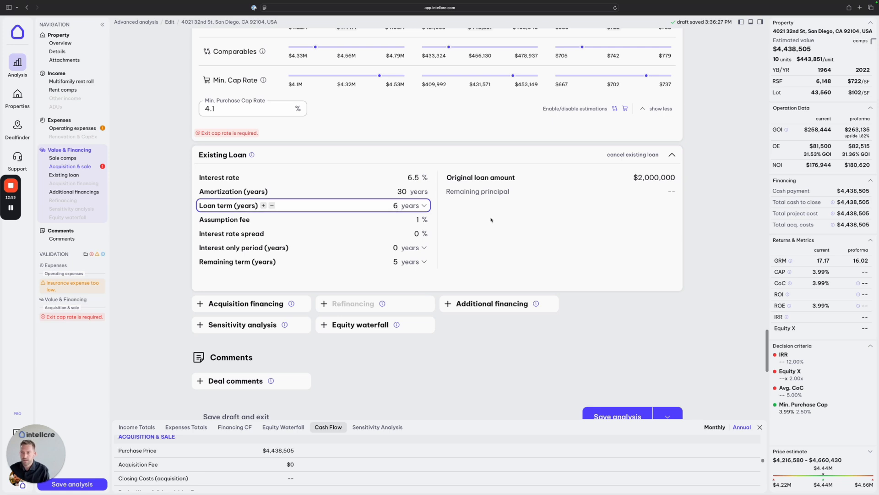
{"action": "left_click", "coordinate": [641, 252]}
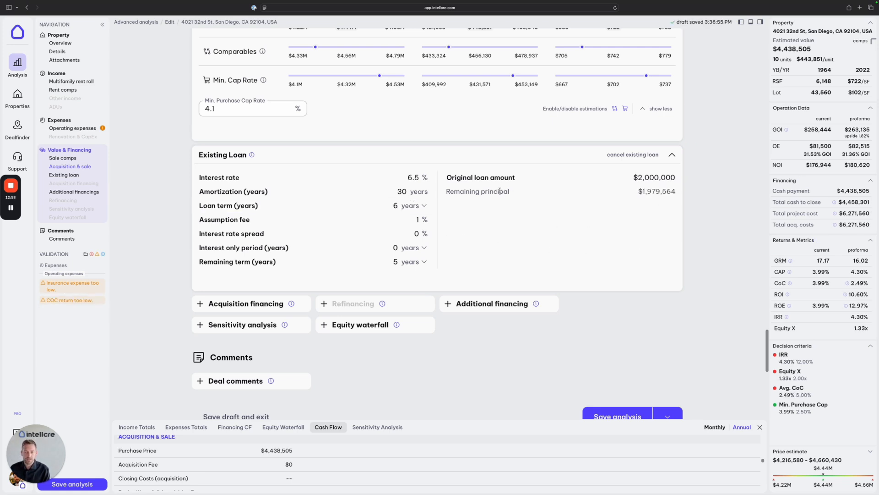
Compare the existing loan's remaining principal with the property value and the acquisition settings.
{"action": "left_click_drag", "start_coordinate": [640, 190], "coordinate": [675, 191]}
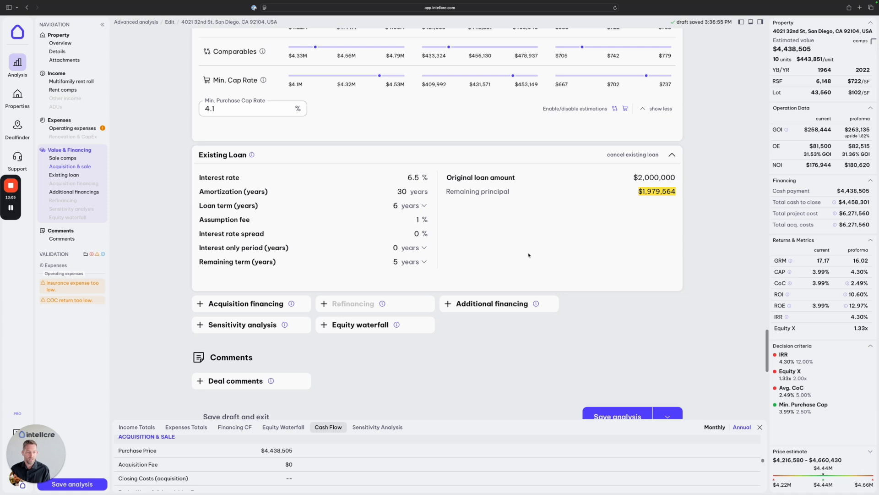
{"action": "scroll", "coordinate": [469, 222], "scroll_direction": "up", "scroll_amount": 4}
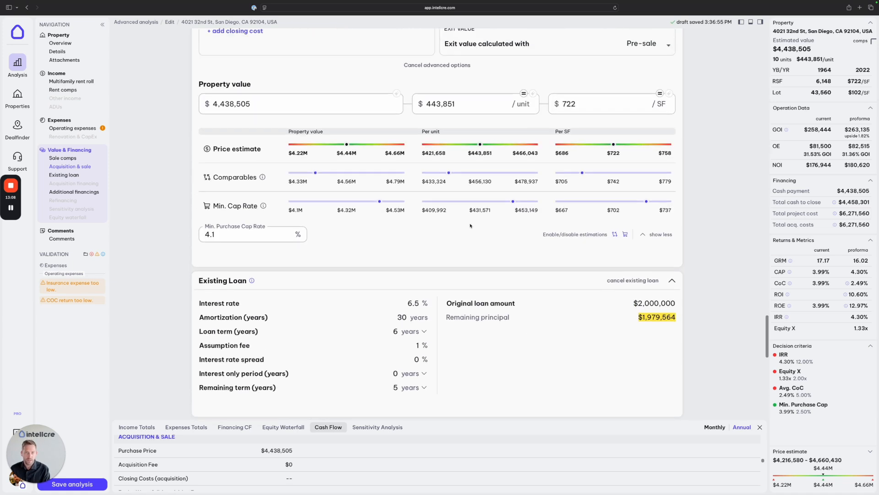
{"action": "left_click_drag", "start_coordinate": [259, 131], "coordinate": [205, 130]}
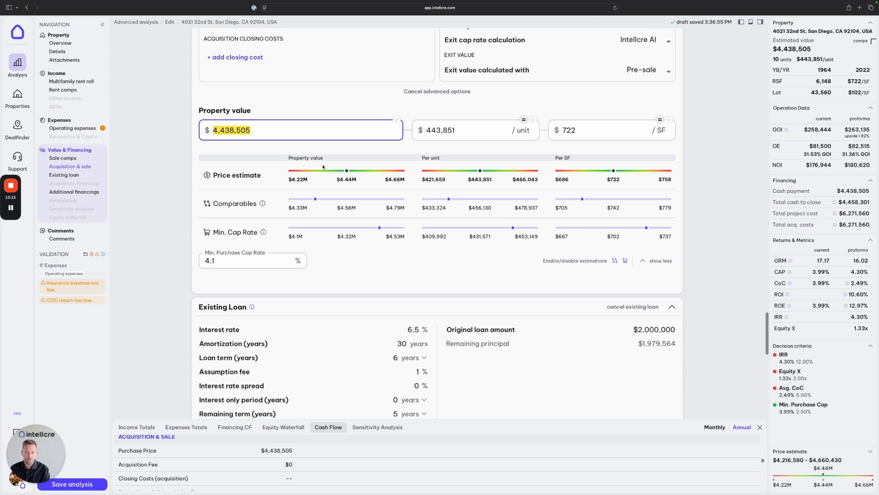
{"action": "scroll", "coordinate": [316, 188], "scroll_direction": "down", "scroll_amount": 1}
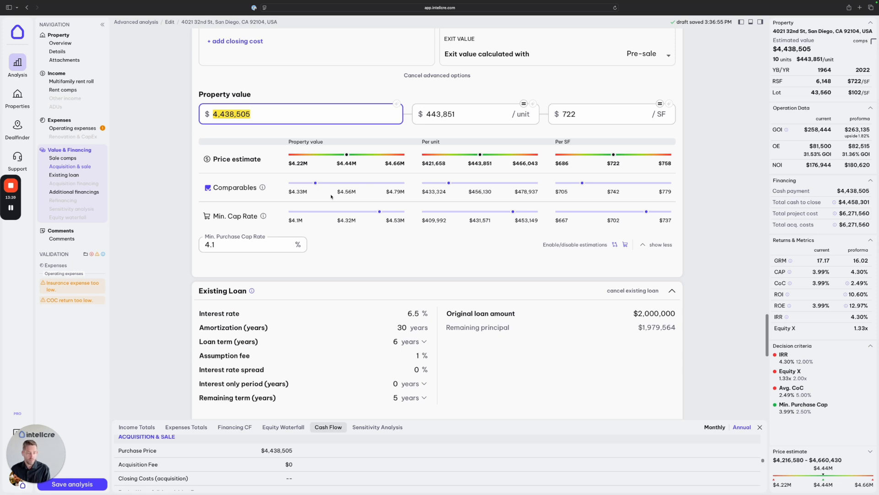
{"action": "scroll", "coordinate": [292, 156], "scroll_direction": "up", "scroll_amount": 2}
{"action": "scroll", "coordinate": [291, 156], "scroll_direction": "down", "scroll_amount": 2}
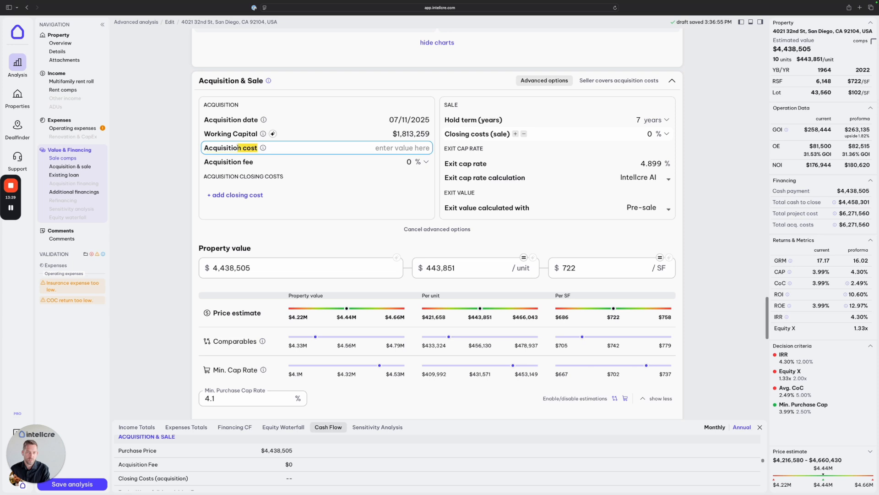
Check the acquisition cost setting against the existing loan's remaining principal.
{"action": "left_click", "coordinate": [220, 148]}
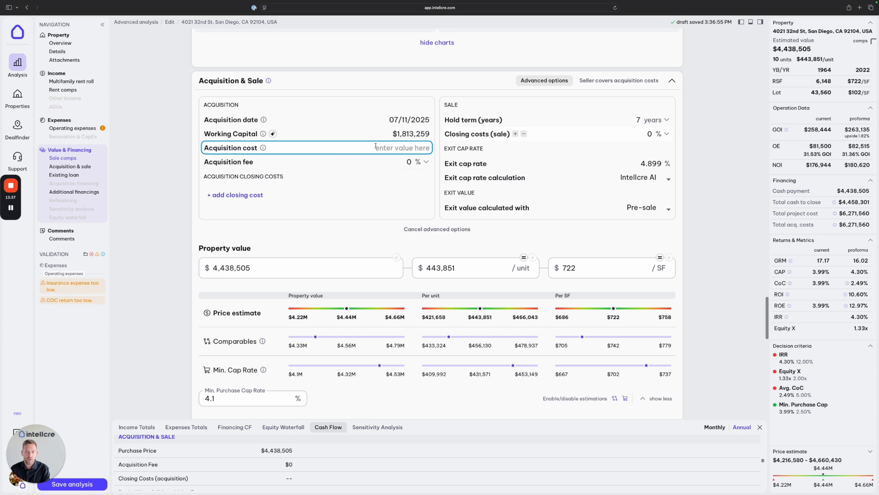
{"action": "scroll", "coordinate": [412, 145], "scroll_direction": "down", "scroll_amount": 1}
{"action": "left_click_drag", "start_coordinate": [261, 222], "coordinate": [212, 222]}
{"action": "scroll", "coordinate": [458, 275], "scroll_direction": "down", "scroll_amount": 2}
{"action": "left_click", "coordinate": [643, 328]}
{"action": "left_click_drag", "start_coordinate": [643, 328], "coordinate": [674, 329]}
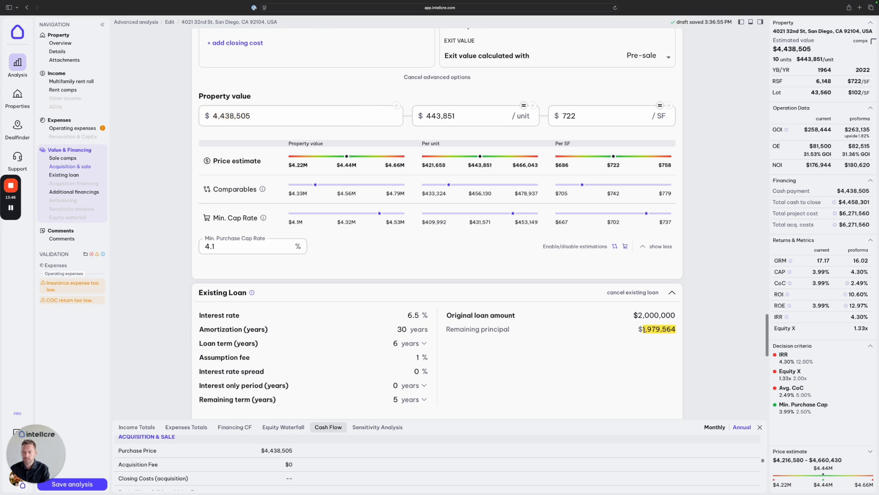
{"action": "scroll", "coordinate": [412, 229], "scroll_direction": "up", "scroll_amount": 3}
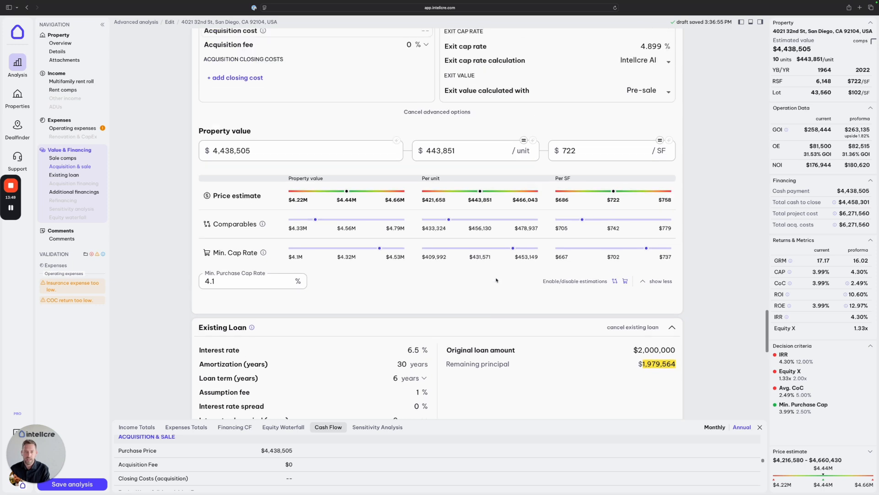
Set the acquisition cost to $2,000,000 and compare it with the existing loan's figures.
{"action": "left_click", "coordinate": [375, 136]}
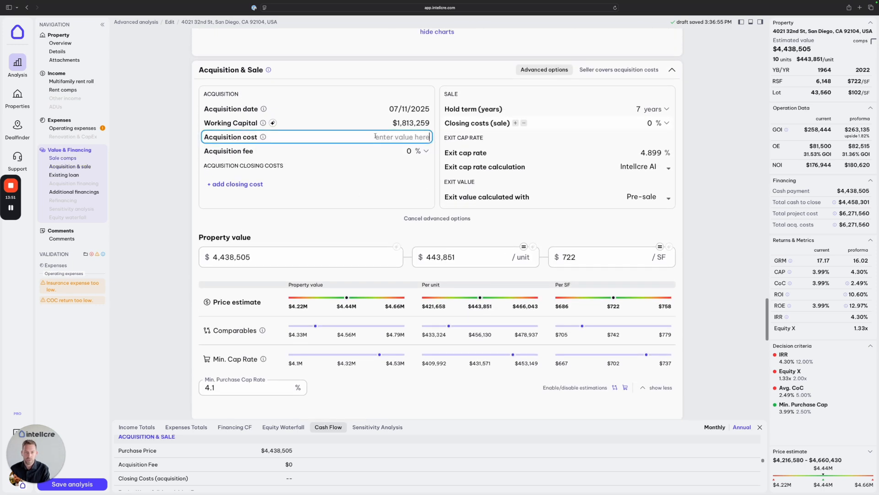
{"action": "key", "text": "Tab"}
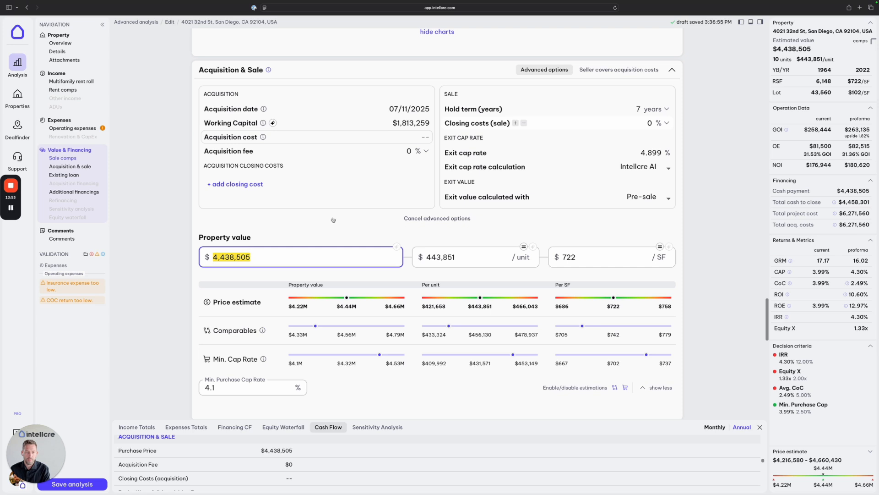
{"action": "key", "text": "shift+Tab"}
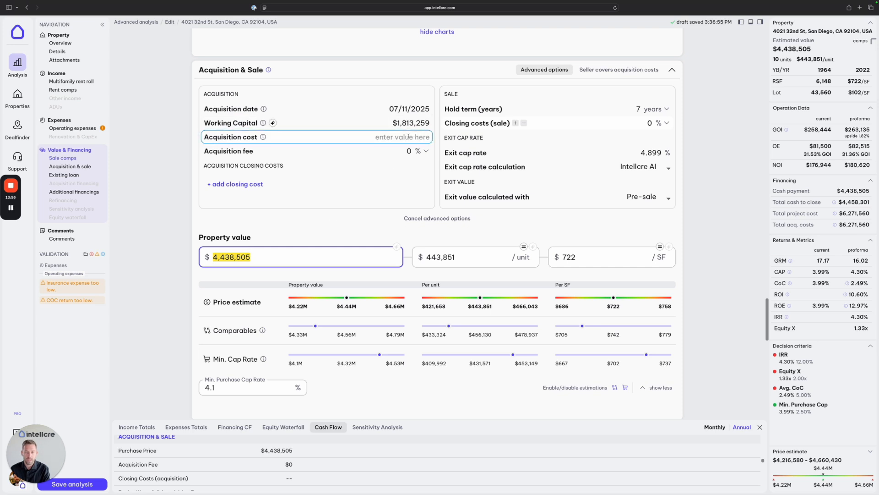
{"action": "type", "text": "2,000,000"}
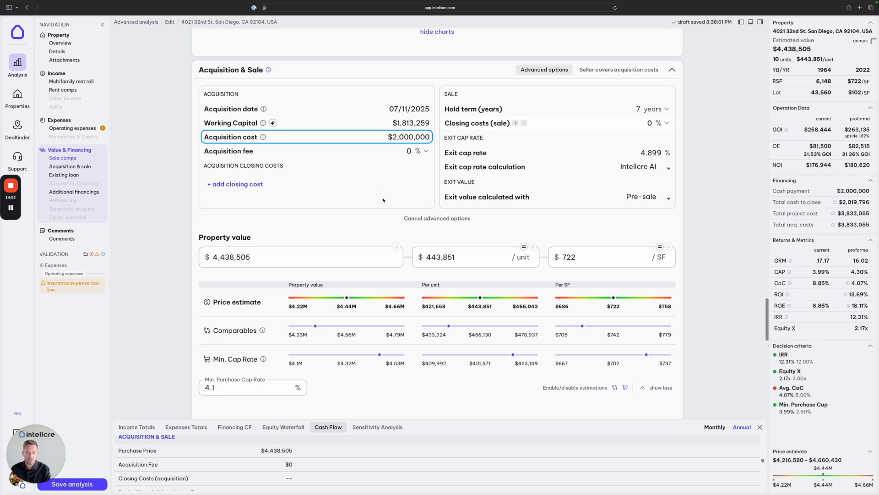
{"action": "scroll", "coordinate": [407, 266], "scroll_direction": "down", "scroll_amount": 5}
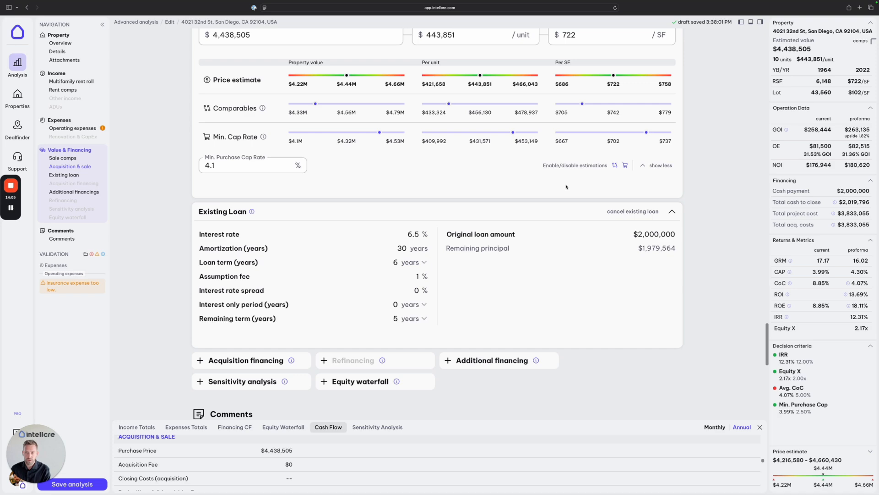
{"action": "scroll", "coordinate": [566, 187], "scroll_direction": "up", "scroll_amount": 5}
{"action": "left_click_drag", "start_coordinate": [432, 141], "coordinate": [383, 141]}
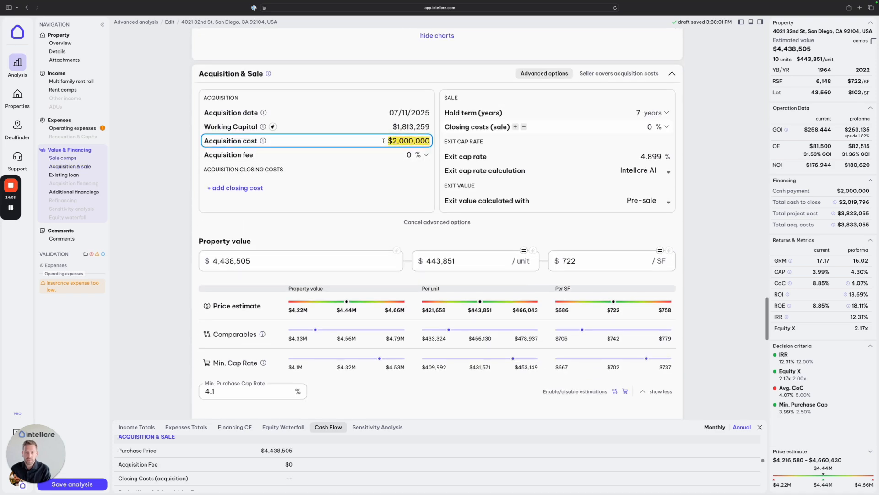
Remove the existing loan from the analysis and add acquisition financing instead.
{"action": "scroll", "coordinate": [627, 215], "scroll_direction": "down", "scroll_amount": 5}
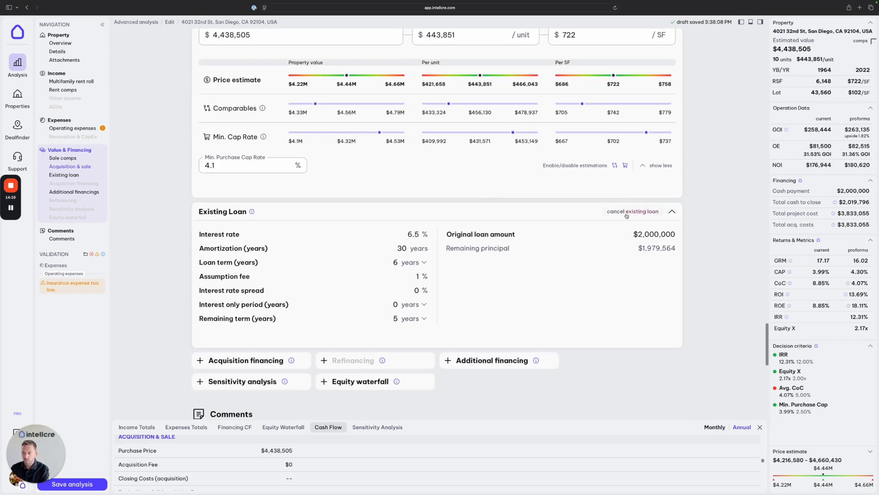
{"action": "left_click", "coordinate": [626, 215]}
{"action": "left_click", "coordinate": [366, 212]}
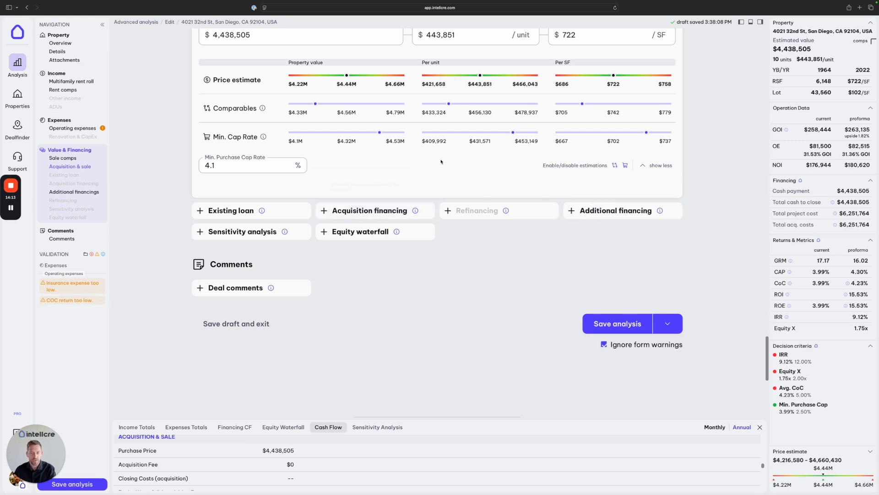
{"action": "left_click", "coordinate": [361, 213]}
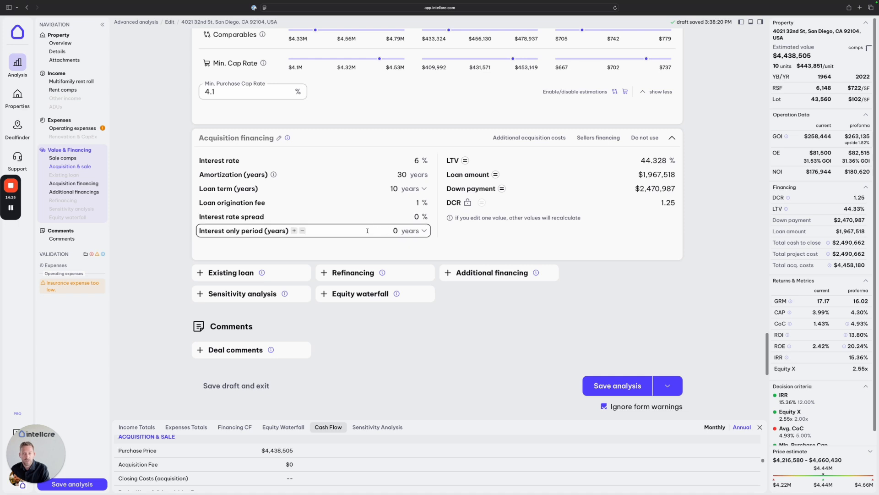
Examine the acquisition financing's interest-only period units and its LTV and DCR values.
{"action": "left_click", "coordinate": [423, 230]}
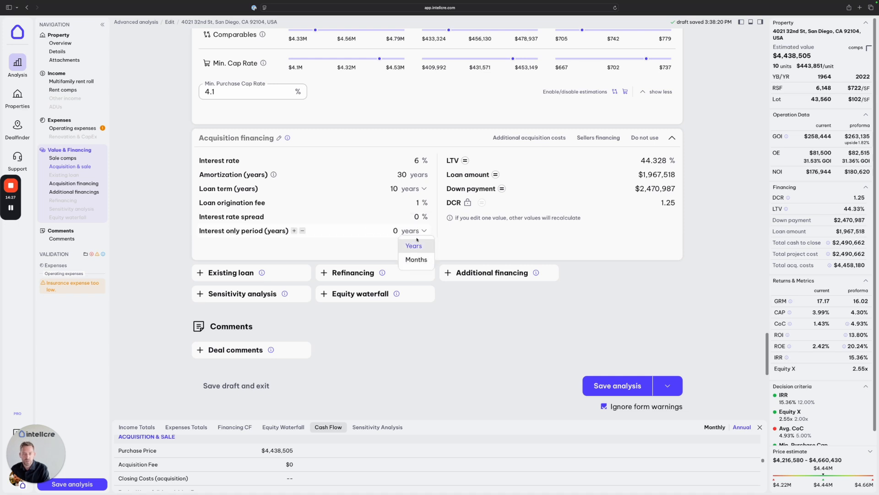
{"action": "left_click", "coordinate": [394, 231]}
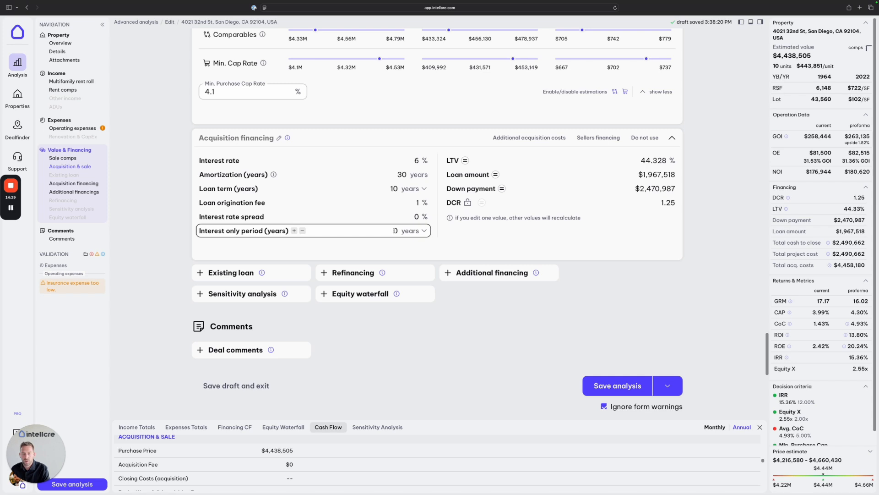
{"action": "scroll", "coordinate": [506, 213], "scroll_direction": "up", "scroll_amount": 1}
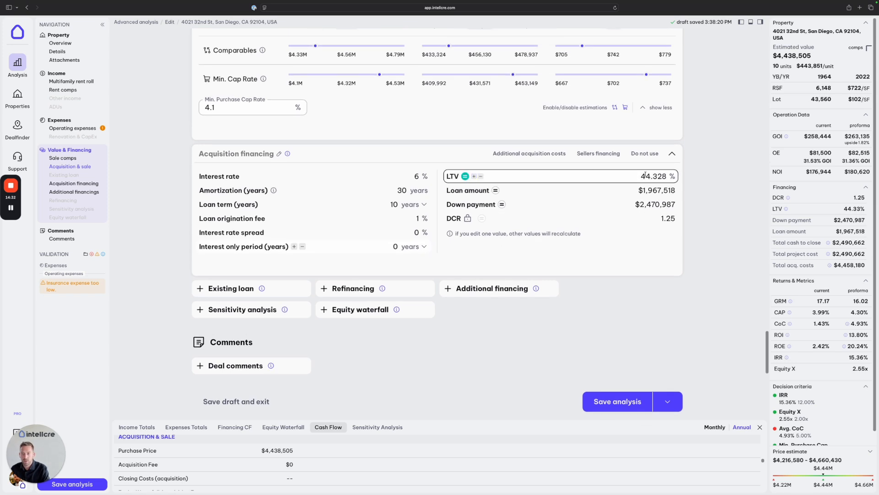
{"action": "left_click_drag", "start_coordinate": [641, 176], "coordinate": [677, 176]}
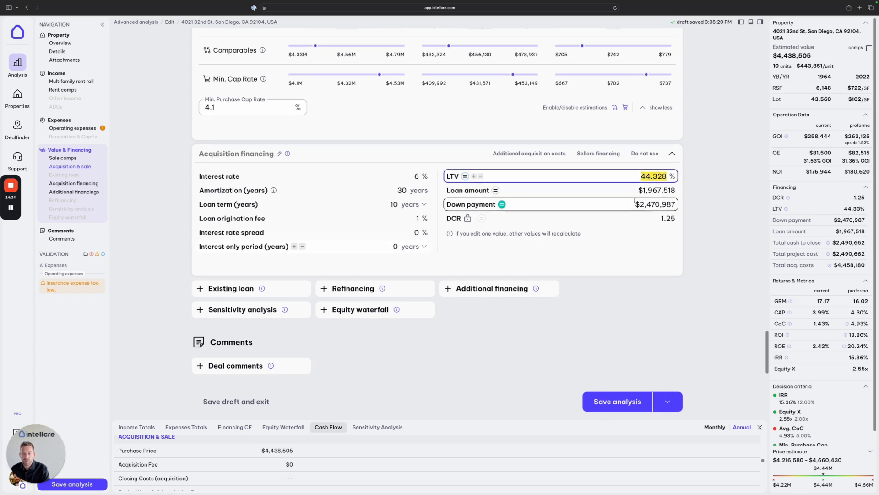
{"action": "left_click_drag", "start_coordinate": [661, 218], "coordinate": [676, 219]}
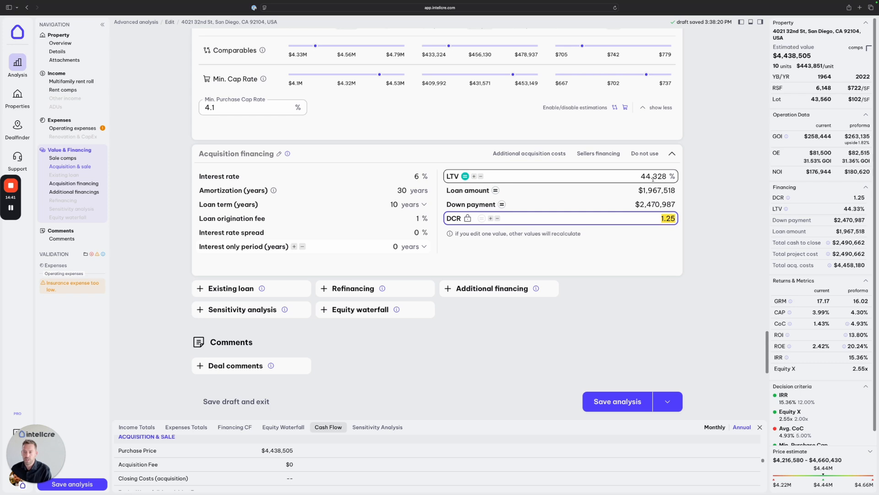
{"action": "left_click_drag", "start_coordinate": [642, 176], "coordinate": [670, 176]}
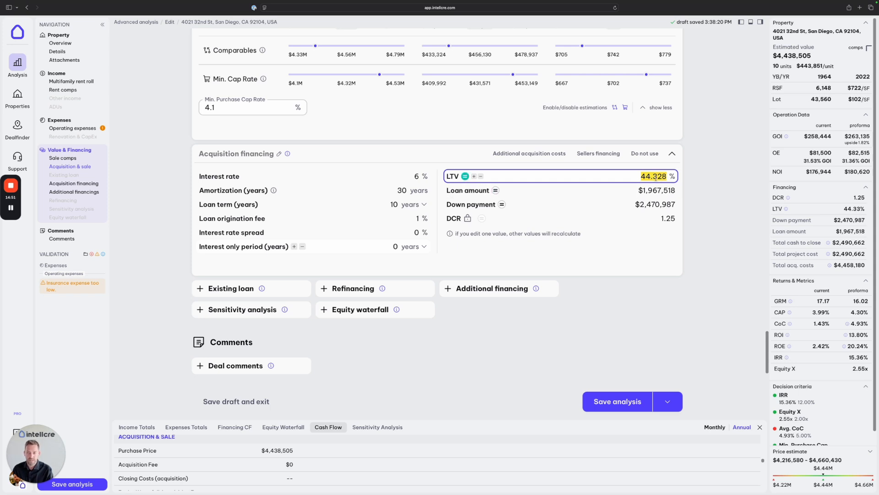
{"action": "left_click_drag", "start_coordinate": [662, 218], "coordinate": [676, 219]}
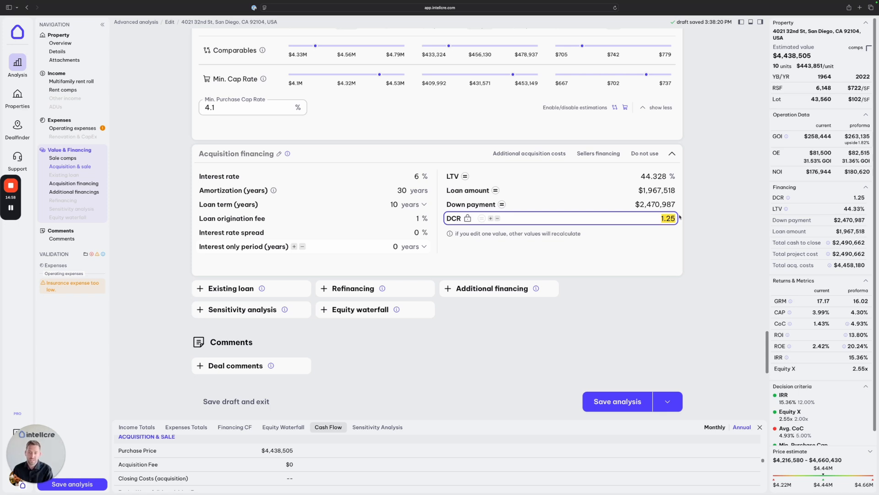
Lower the acquisition financing's DCR to 1.15 and set its LTV to 40%, checking the recalculated DCR.
{"action": "left_click", "coordinate": [497, 218]}
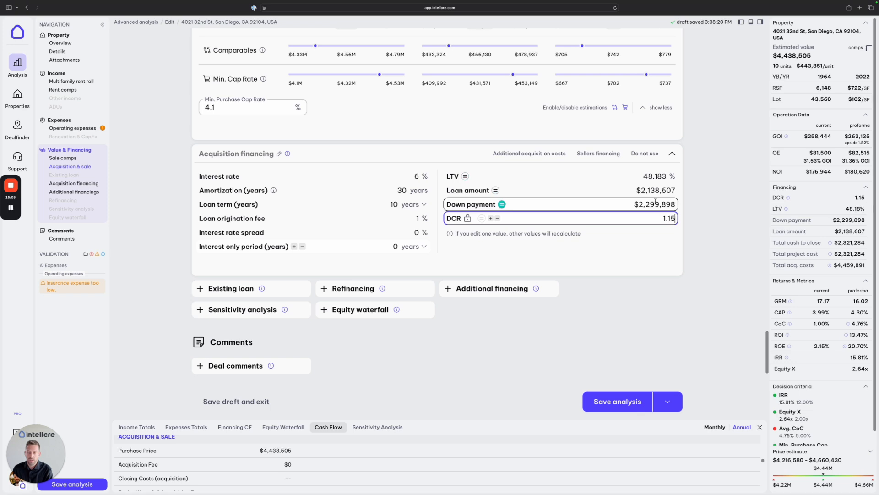
{"action": "left_click", "coordinate": [651, 176]}
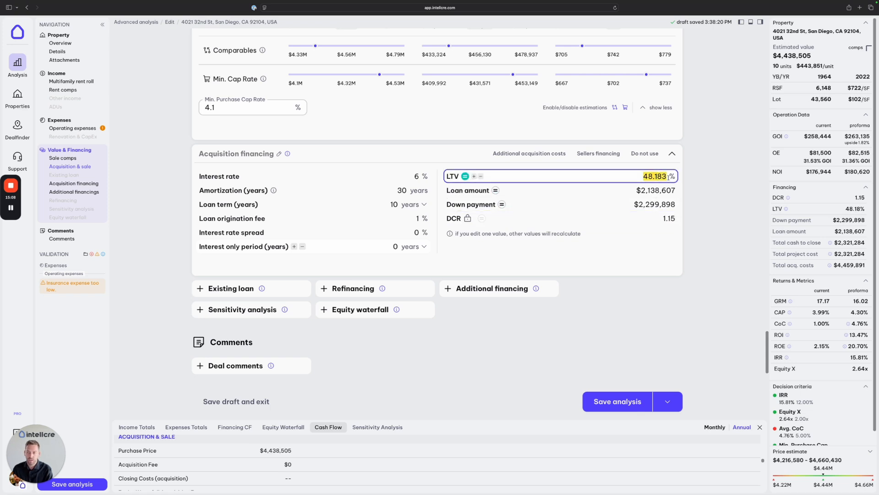
{"action": "type", "text": "40"}
{"action": "left_click", "coordinate": [718, 186]}
{"action": "left_click", "coordinate": [655, 218]}
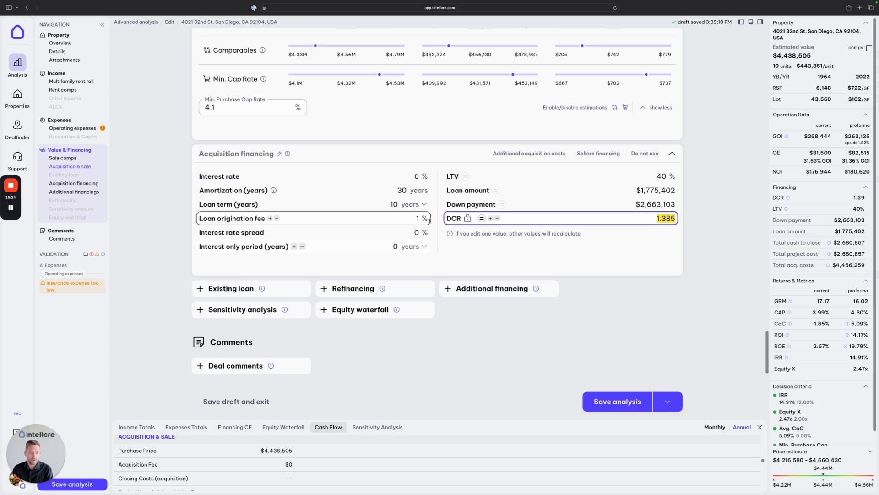
Switch the acquisition financing to sellers financing and open its monthly payment without interest for editing.
{"action": "left_click", "coordinate": [597, 155]}
{"action": "left_click", "coordinate": [391, 234]}
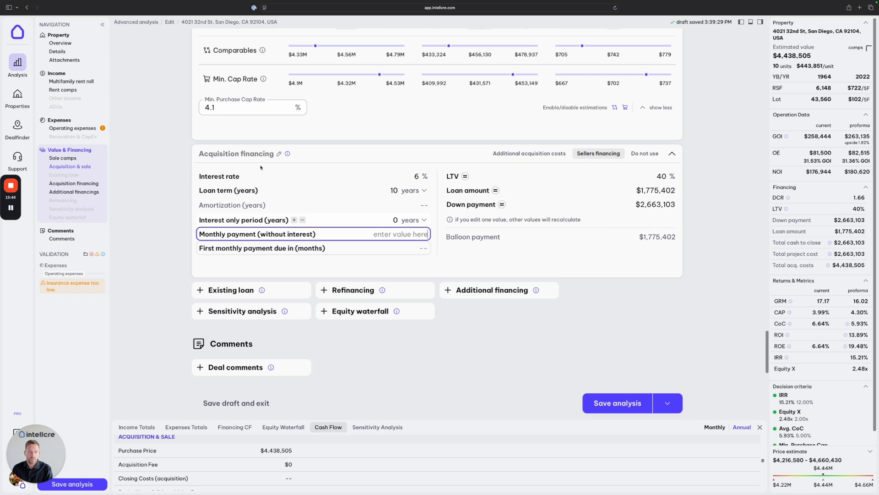
Rename the acquisition financing as Hypothetical.
{"action": "scroll", "coordinate": [261, 168], "scroll_direction": "up", "scroll_amount": 2}
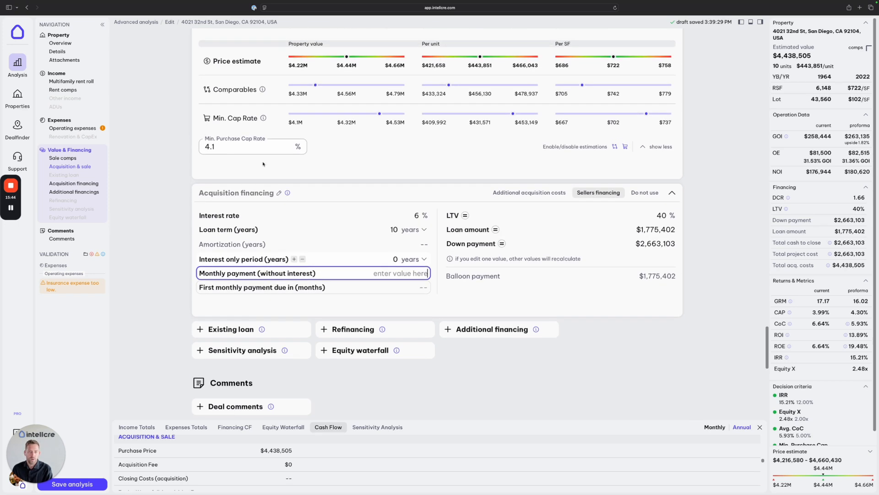
{"action": "left_click", "coordinate": [274, 192]}
{"action": "left_click_drag", "start_coordinate": [273, 193], "coordinate": [197, 193]}
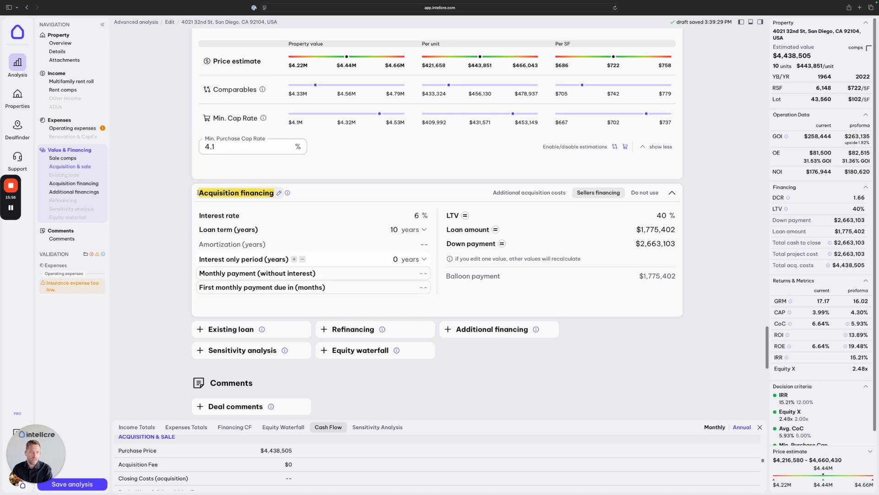
{"action": "type", "text": "Hy"}
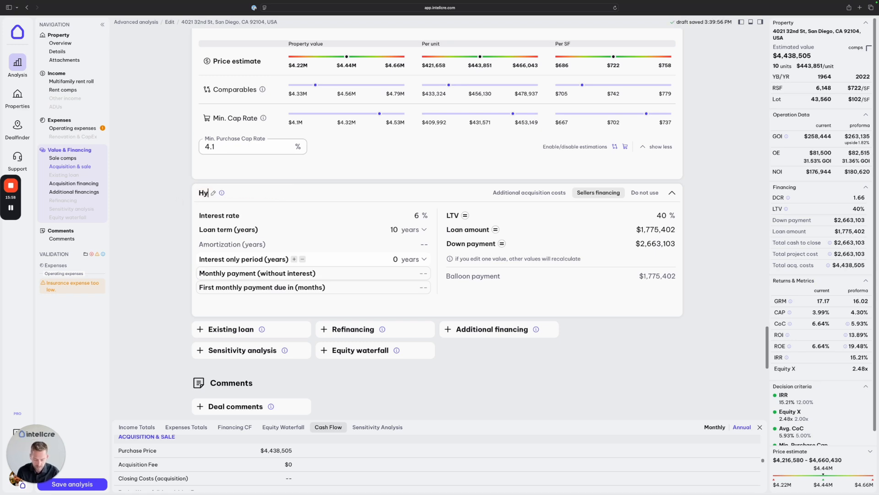
{"action": "type", "text": "pothetical own"}
{"action": "key", "text": "BackSpace"}
{"action": "key", "text": "BackSpace"}
{"action": "key", "text": "BackSpace"}
{"action": "key", "text": "BackSpace"}
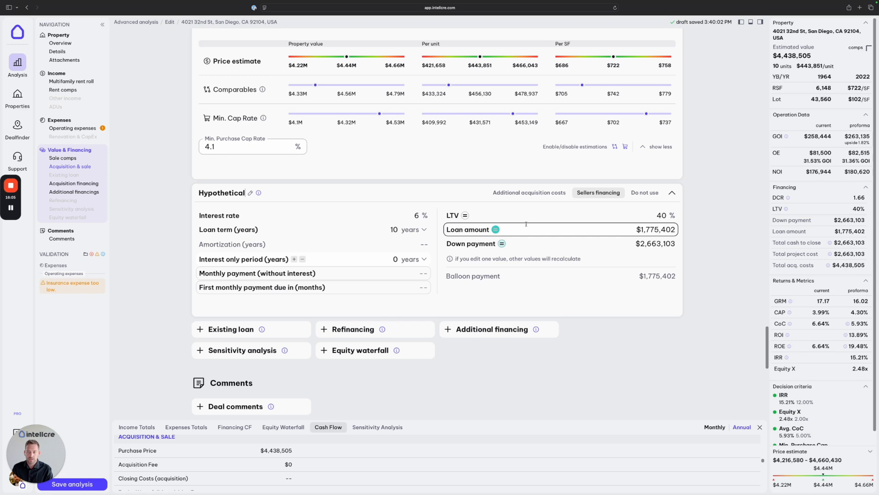
Remove the acquisition financing from the analysis.
{"action": "left_click", "coordinate": [643, 194]}
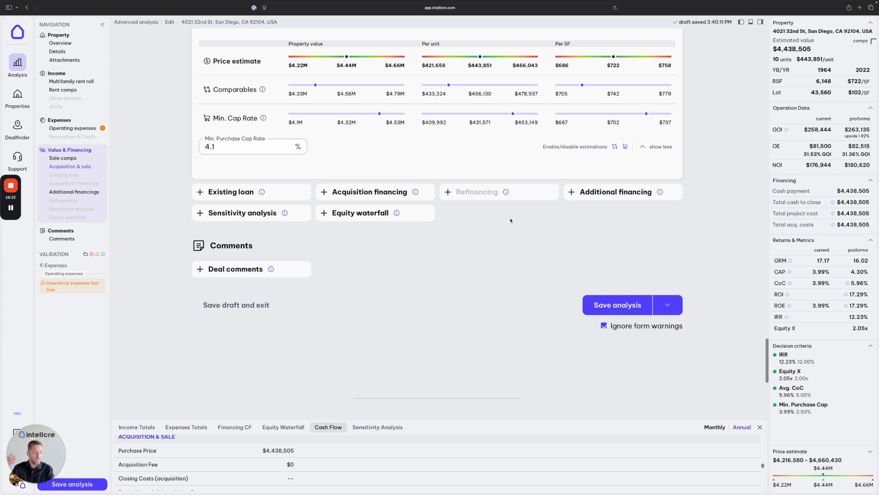
Try out an additional financing, look at its offset in months, and cancel that financing.
{"action": "left_click", "coordinate": [610, 192]}
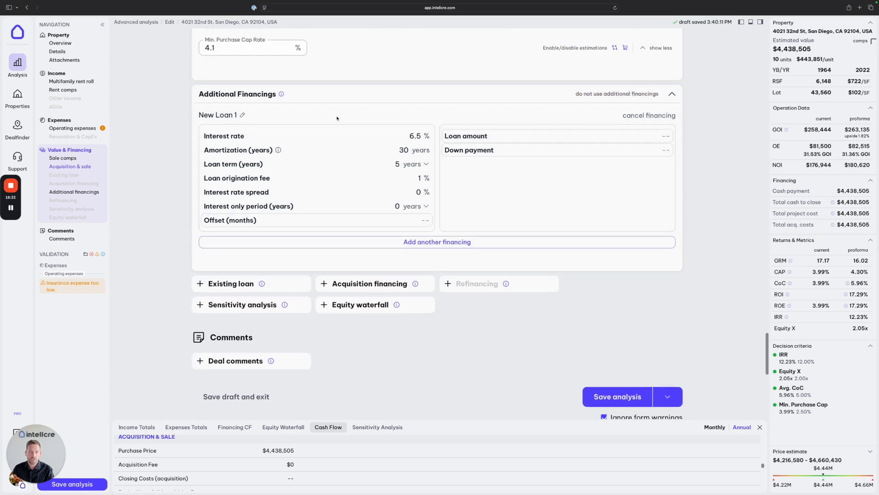
{"action": "left_click", "coordinate": [593, 131]}
{"action": "left_click", "coordinate": [415, 220]}
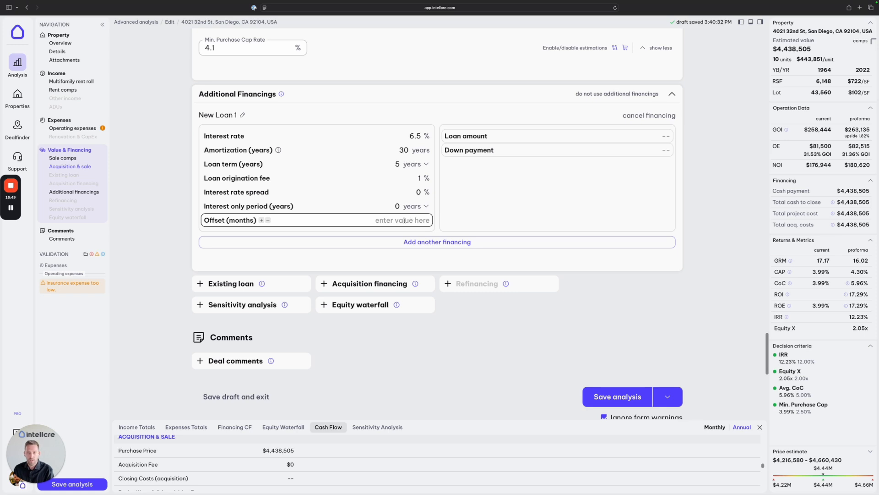
{"action": "left_click", "coordinate": [640, 115]}
Add a sensitivity analysis and display its results in an enlarged table area.
{"action": "scroll", "coordinate": [367, 165], "scroll_direction": "up", "scroll_amount": 2}
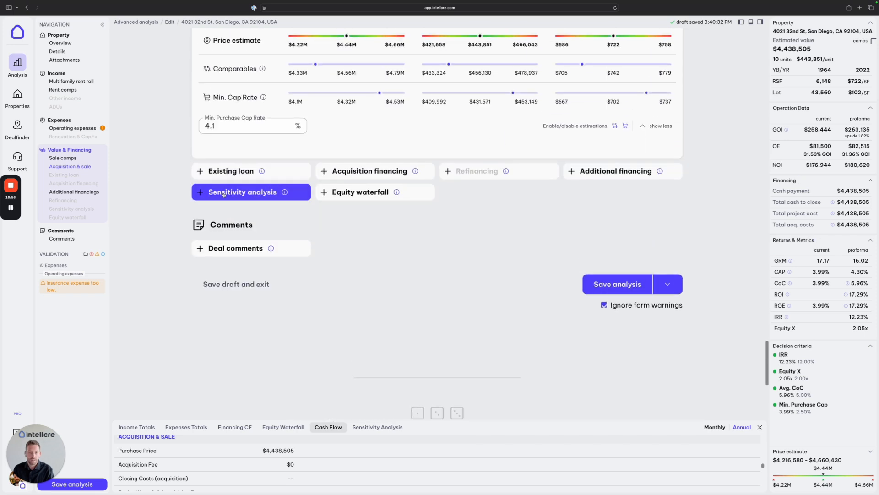
{"action": "left_click", "coordinate": [242, 195]}
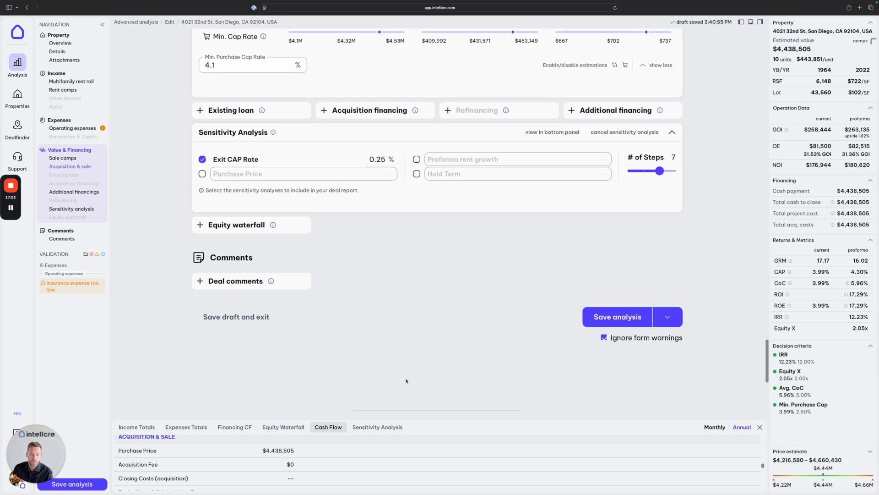
{"action": "left_click", "coordinate": [375, 427]}
{"action": "left_click_drag", "start_coordinate": [416, 421], "coordinate": [418, 254]}
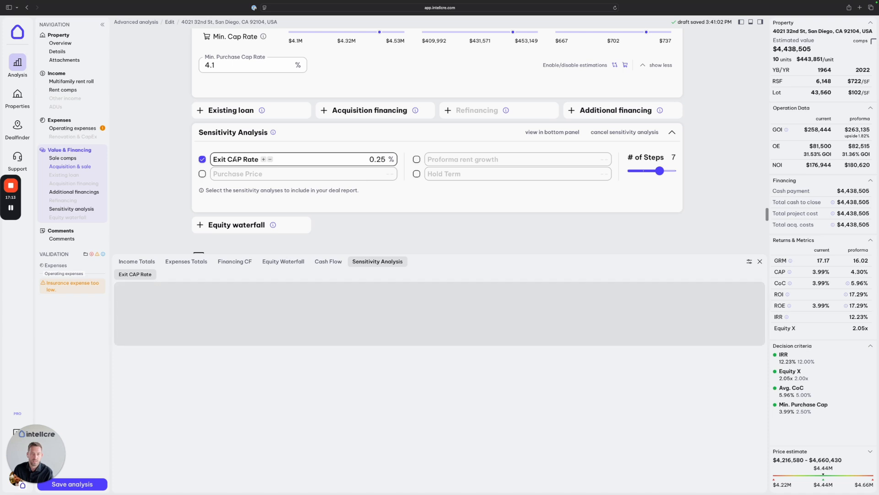
Include Purchase Price in the sensitivity analysis and check the base exit cap rate in the results table.
{"action": "left_click", "coordinate": [210, 174]}
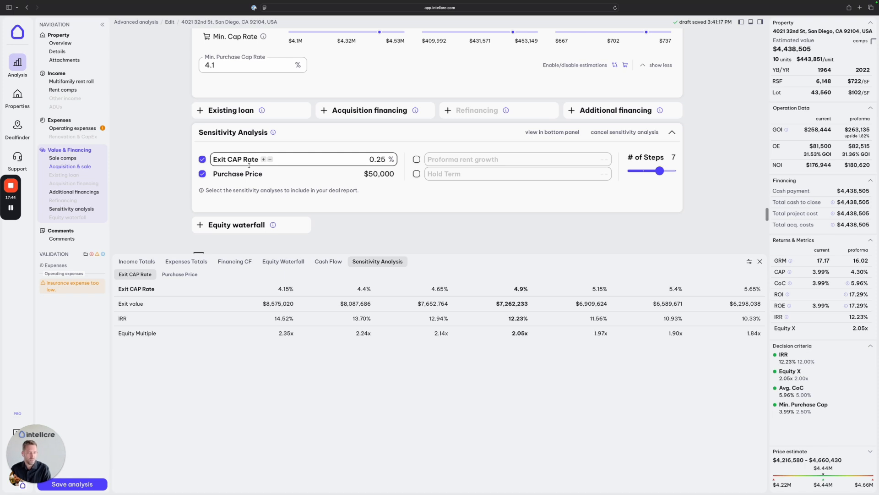
{"action": "left_click_drag", "start_coordinate": [533, 289], "coordinate": [510, 289]}
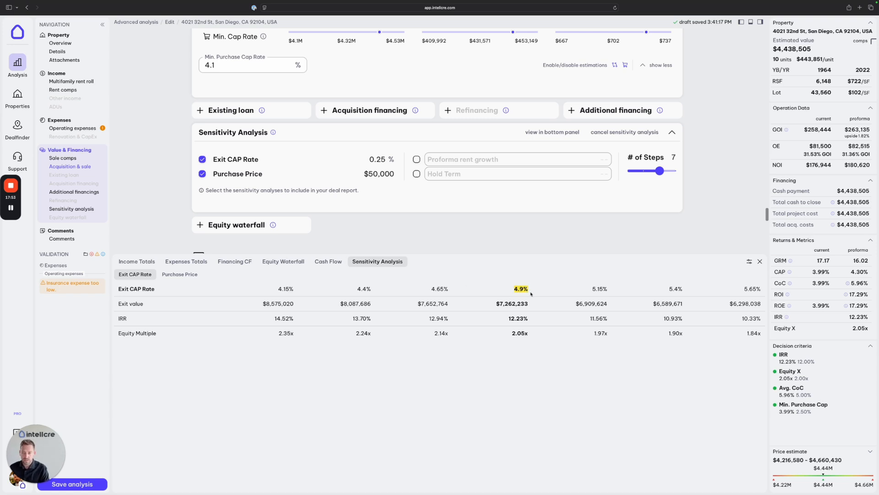
Examine the exit cap rates across the sensitivity table and the Exit CAP Rate increment that spaces them.
{"action": "mouse_move", "coordinate": [593, 289]}
{"action": "left_mouse_down"}
{"action": "mouse_move", "coordinate": [613, 289]}
{"action": "mouse_move", "coordinate": [605, 288]}
{"action": "left_mouse_up"}
{"action": "left_click_drag", "start_coordinate": [668, 289], "coordinate": [683, 289]}
{"action": "left_click_drag", "start_coordinate": [744, 288], "coordinate": [761, 289]}
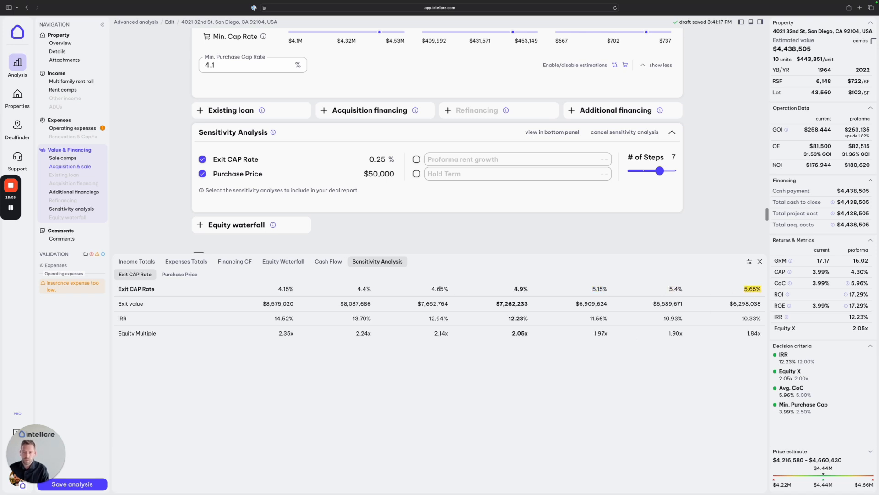
{"action": "left_click_drag", "start_coordinate": [447, 288], "coordinate": [430, 289]}
{"action": "left_click_drag", "start_coordinate": [384, 159], "coordinate": [278, 160]}
{"action": "left_click", "coordinate": [384, 159]}
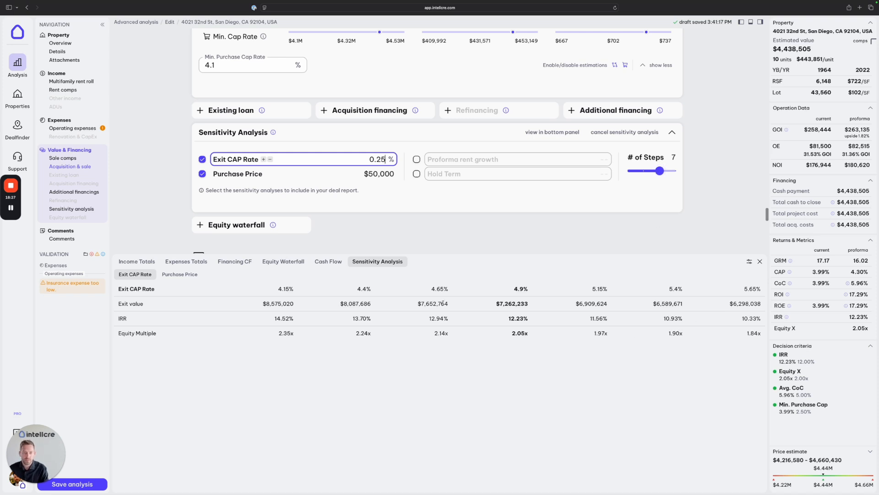
Display the Purchase Price sensitivity results and compare their base purchase price with the property value.
{"action": "left_click", "coordinate": [180, 274]}
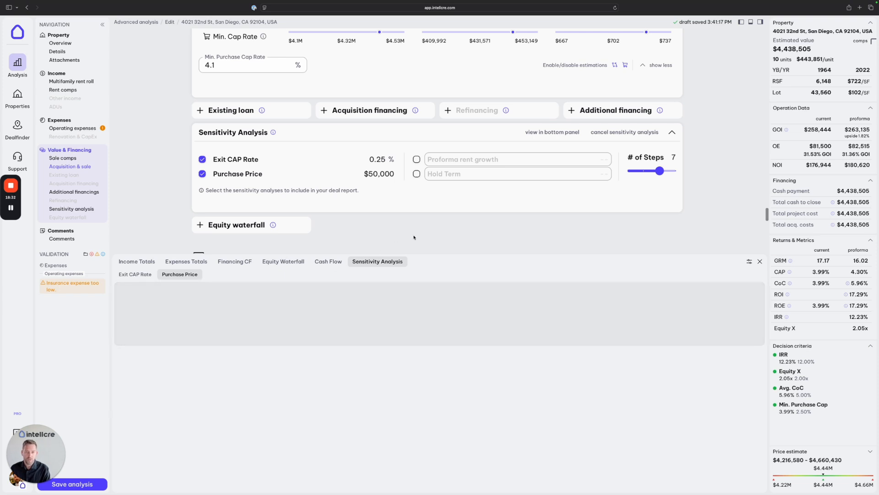
{"action": "scroll", "coordinate": [414, 236], "scroll_direction": "up", "scroll_amount": 5}
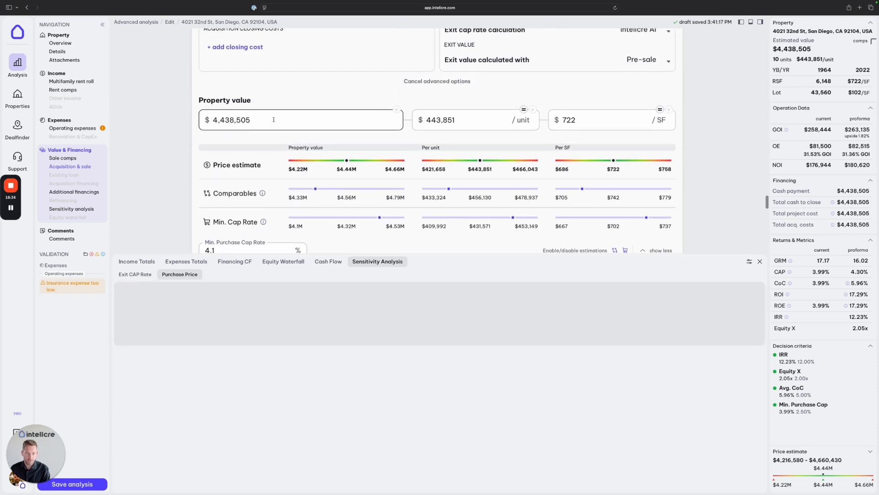
{"action": "left_click_drag", "start_coordinate": [273, 120], "coordinate": [210, 120]}
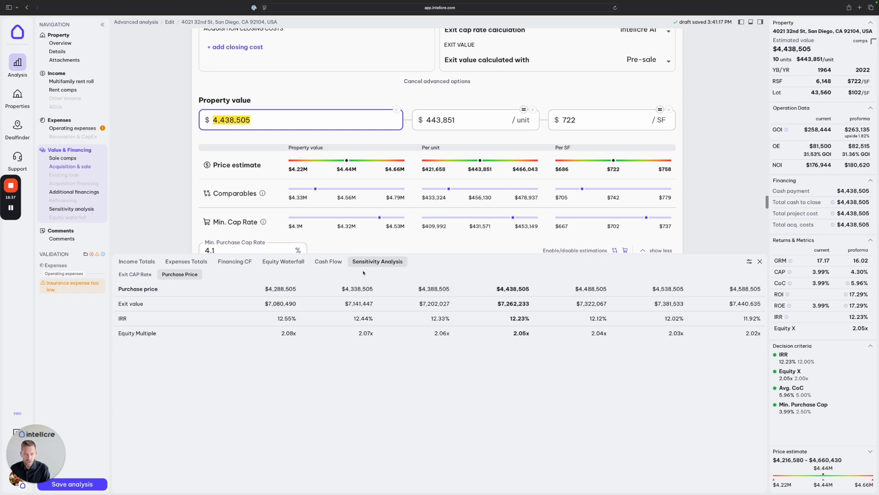
{"action": "left_click_drag", "start_coordinate": [535, 289], "coordinate": [496, 289]}
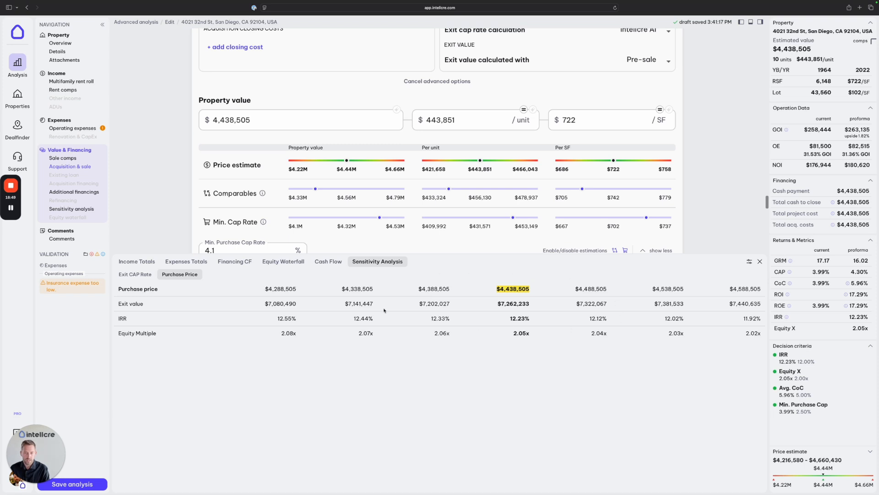
{"action": "scroll", "coordinate": [208, 192], "scroll_direction": "down", "scroll_amount": 5}
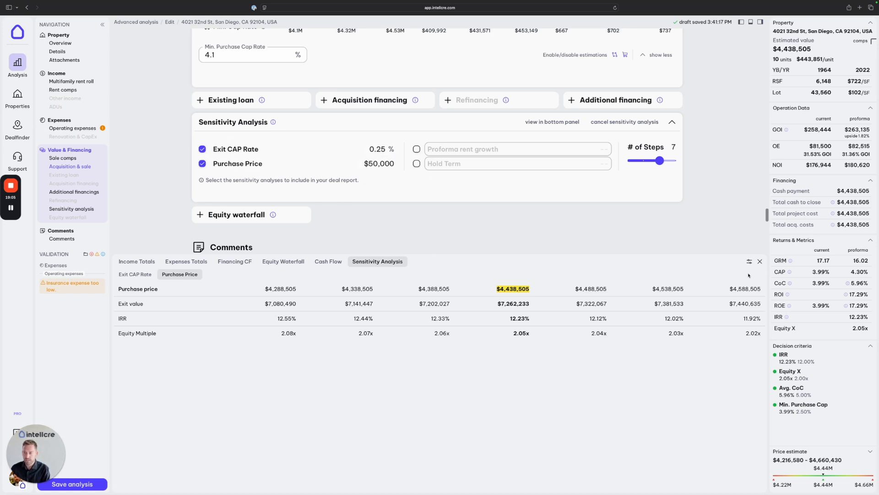
Close the sensitivity results, add an equity waterfall to the analysis, and check its GP and LP equity shares.
{"action": "left_click", "coordinate": [760, 261]}
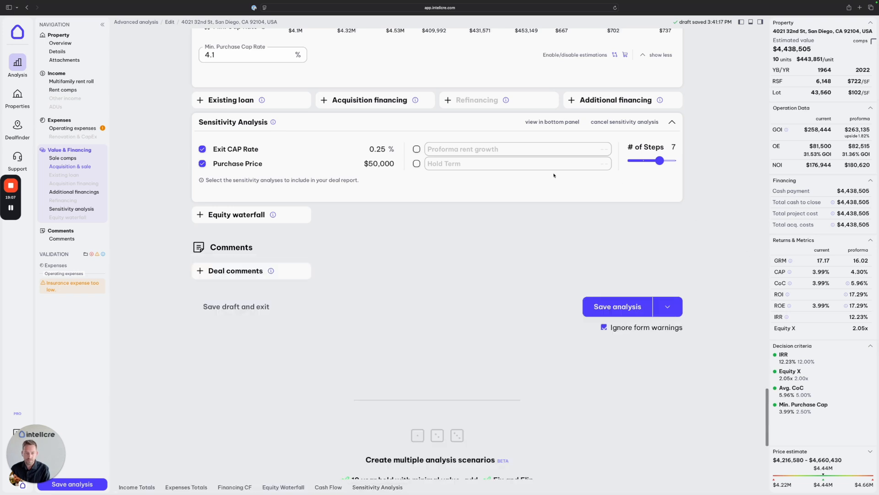
{"action": "left_click", "coordinate": [237, 214]}
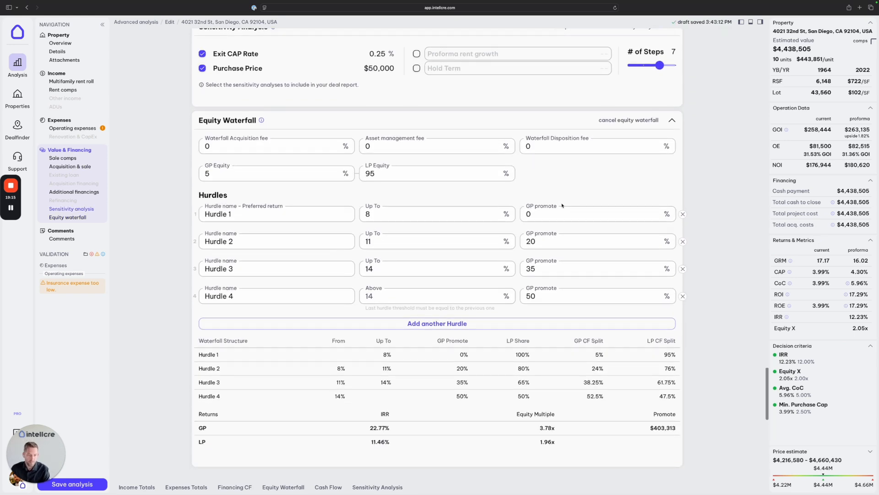
{"action": "left_click", "coordinate": [203, 173]}
{"action": "double_click", "coordinate": [203, 173]}
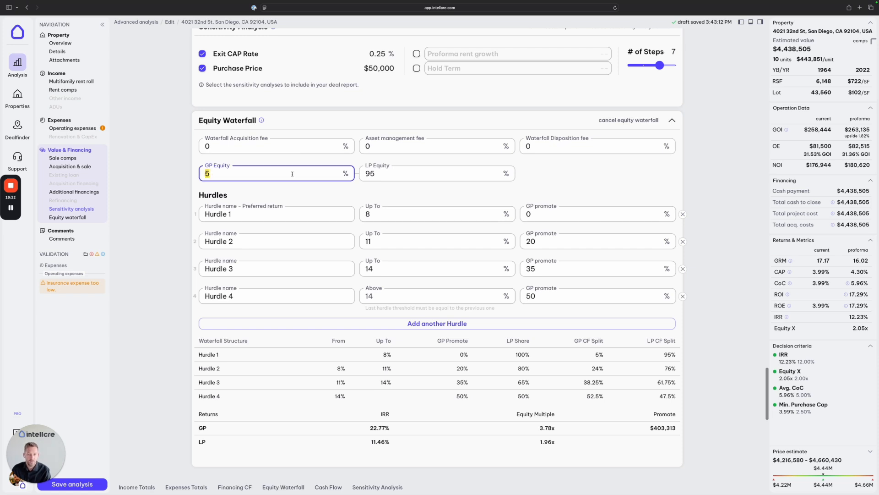
{"action": "left_click", "coordinate": [378, 174]}
{"action": "left_click_drag", "start_coordinate": [379, 173], "coordinate": [365, 173]}
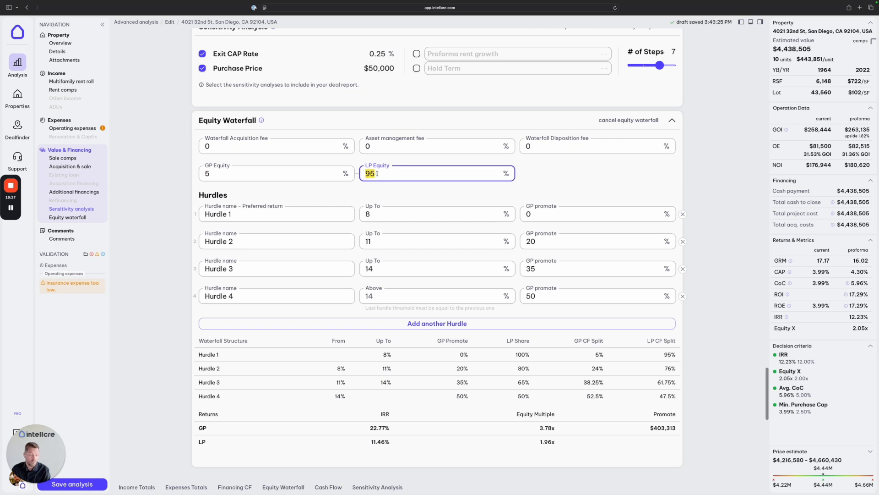
Review the waterfall's acquisition and asset management fees, and enter 0% as the Waterfall Disposition fee.
{"action": "left_click", "coordinate": [207, 146]}
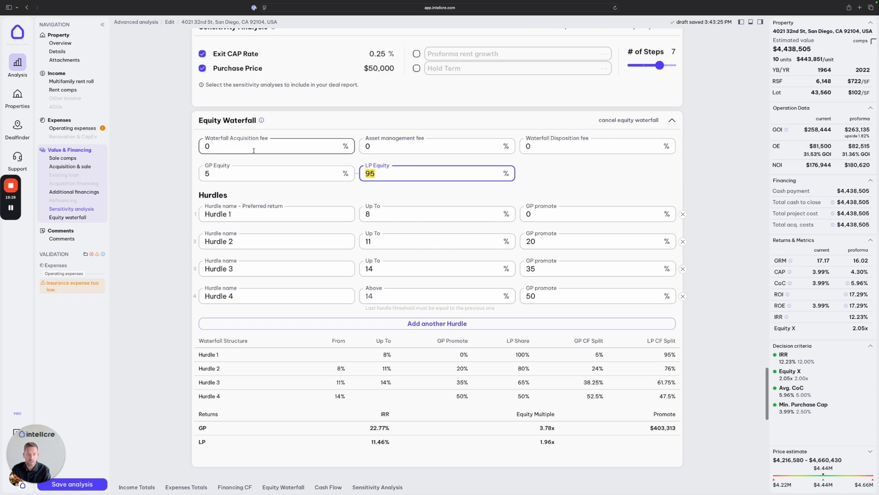
{"action": "double_click", "coordinate": [207, 146]}
{"action": "left_click", "coordinate": [368, 146]}
{"action": "double_click", "coordinate": [368, 147]}
{"action": "double_click", "coordinate": [532, 147]}
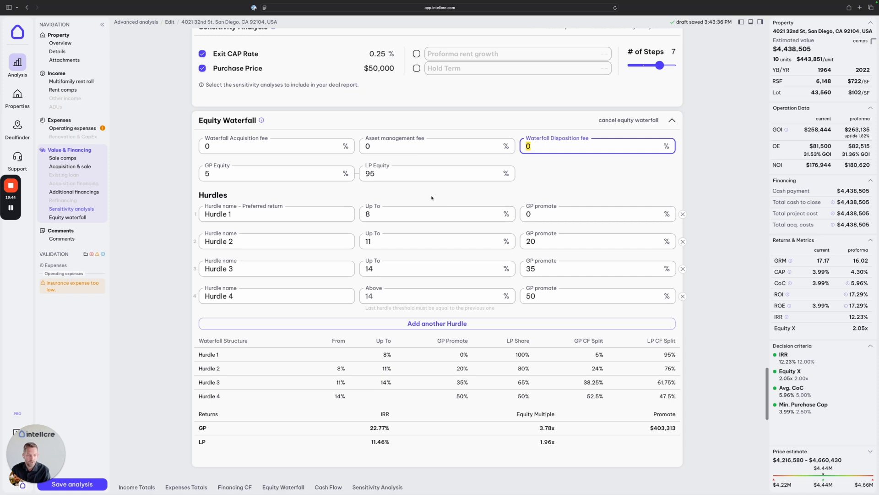
{"action": "key", "text": "BackSpace"}
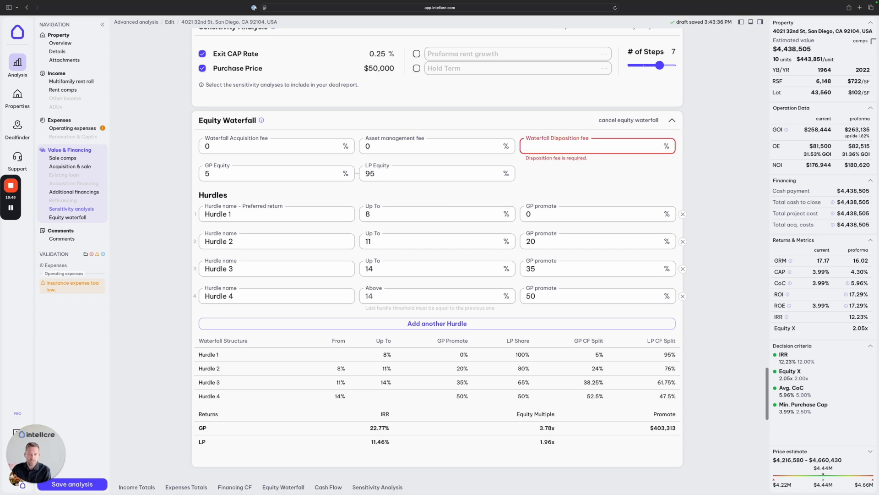
{"action": "type", "text": "0"}
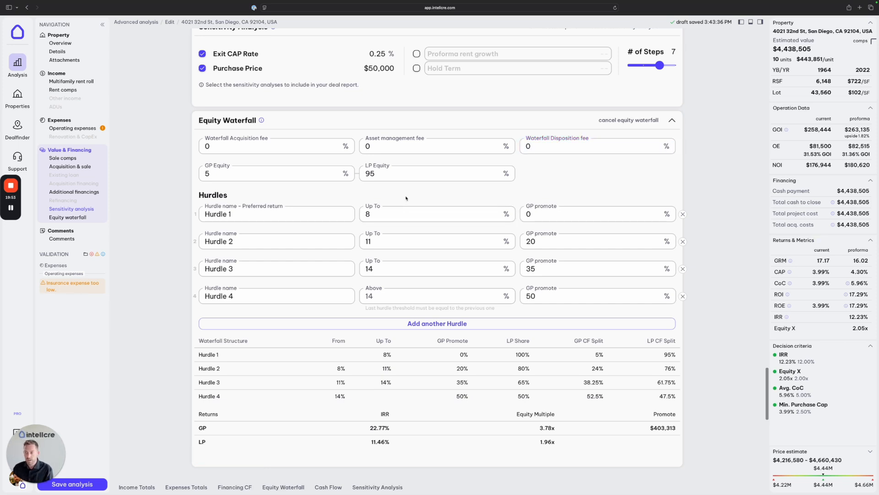
Check the first hurdle's upper threshold and rename that hurdle as "Hurdle 1 (Preferred)".
{"action": "left_click", "coordinate": [373, 214]}
{"action": "left_click_drag", "start_coordinate": [372, 213], "coordinate": [362, 214]}
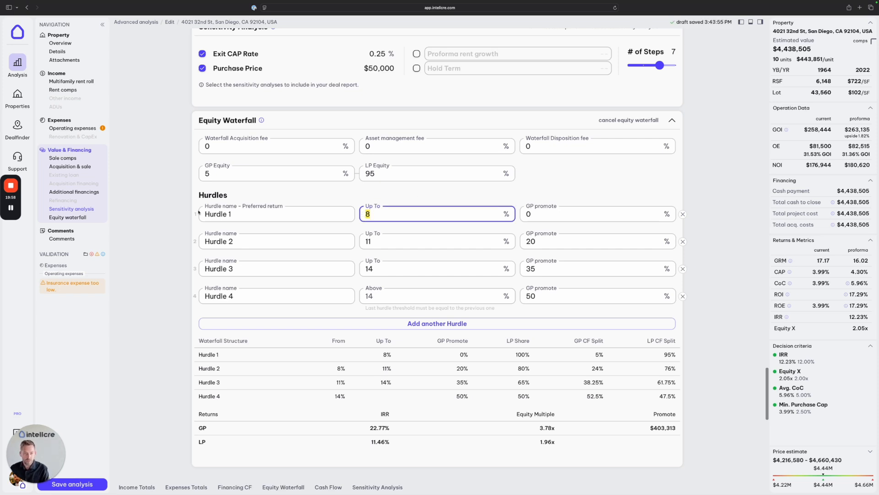
{"action": "left_click", "coordinate": [242, 214]}
{"action": "type", "text": "("}
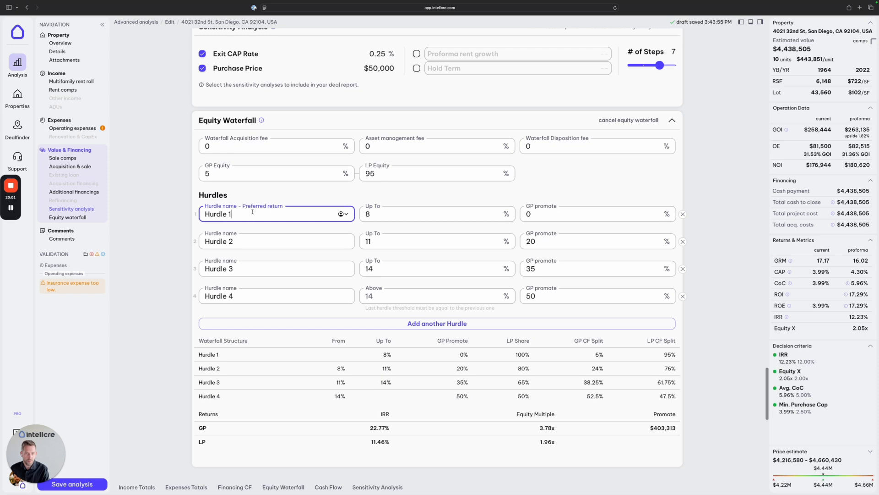
{"action": "type", "text": "Preferred0"}
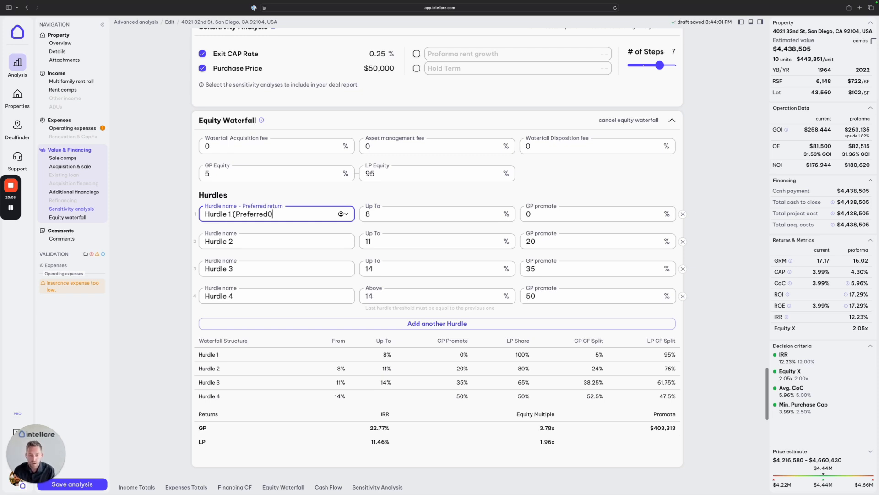
{"action": "key", "text": "BackSpace"}
{"action": "type", "text": ")"}
Compare the preferred hurdle's GP promote with the GP and LP equity shares, and check the second hurdle's GP promote.
{"action": "left_click", "coordinate": [527, 214]}
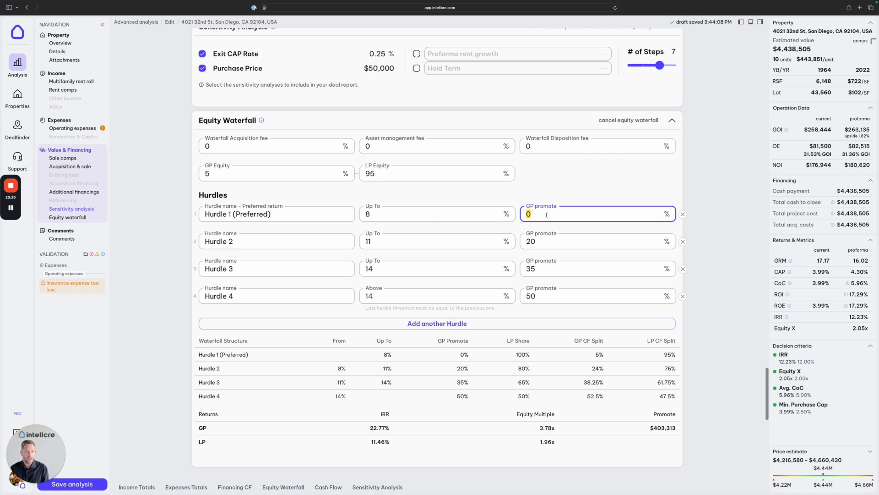
{"action": "left_click", "coordinate": [546, 214]}
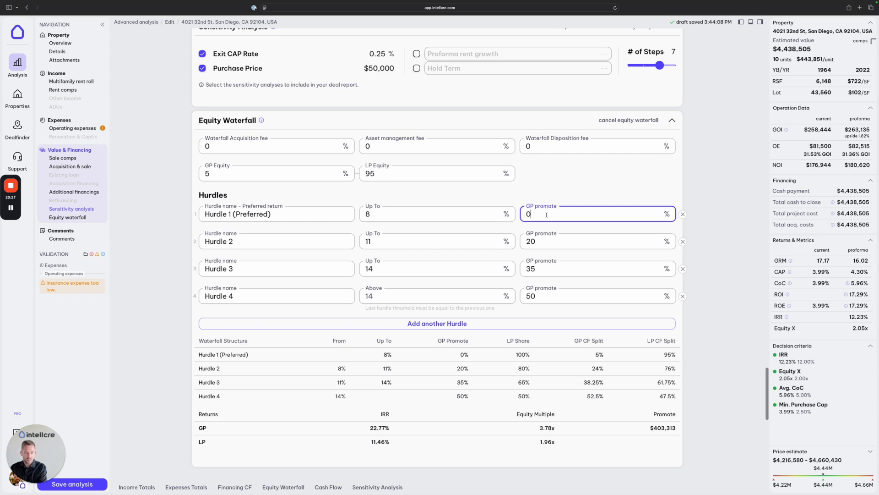
{"action": "left_click", "coordinate": [200, 173]}
{"action": "left_click", "coordinate": [370, 174]}
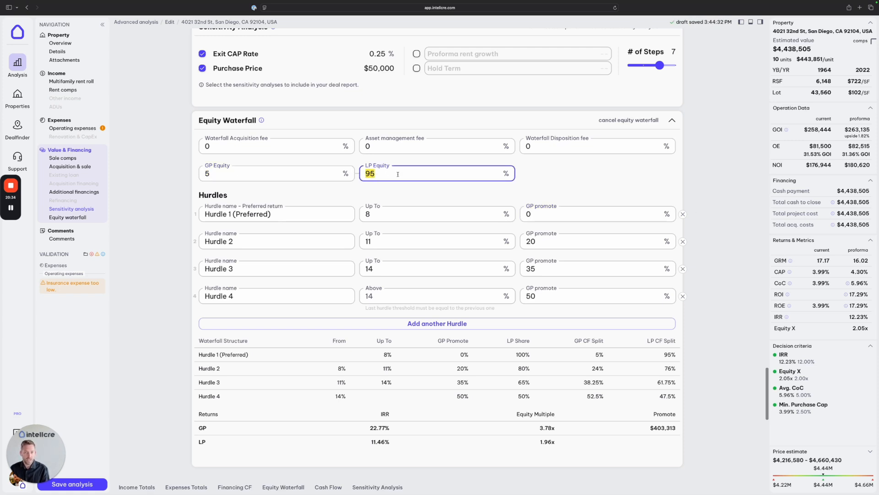
{"action": "scroll", "coordinate": [559, 192], "scroll_direction": "down", "scroll_amount": 1}
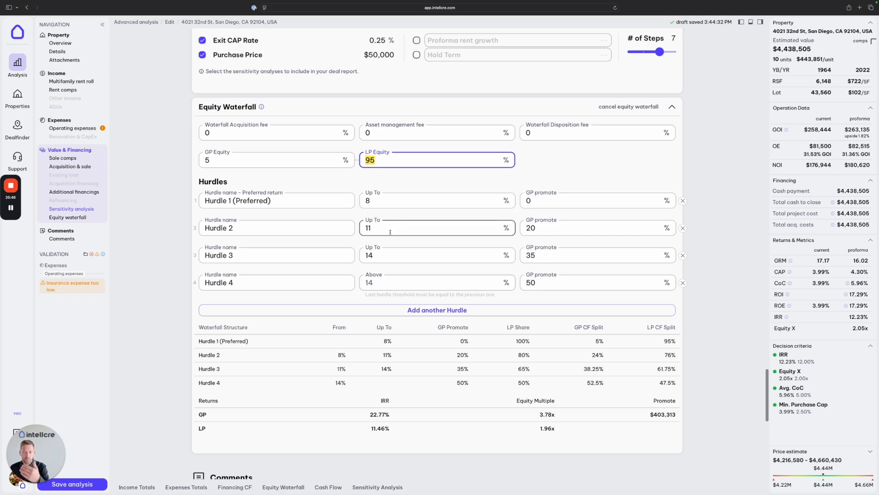
{"action": "left_click_drag", "start_coordinate": [285, 226], "coordinate": [197, 228]}
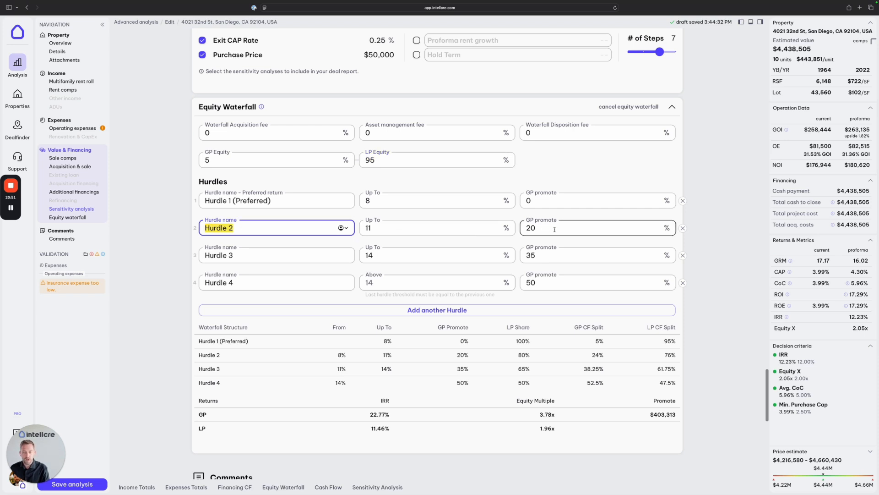
{"action": "double_click", "coordinate": [539, 228]}
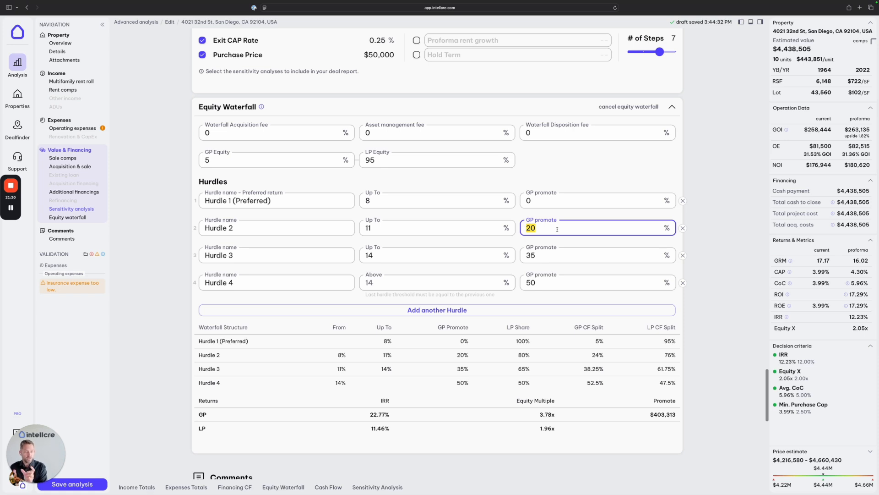
Examine the GP and LP cash flow splits of Hurdles 2, 3 and 4 in the waterfall structure table.
{"action": "scroll", "coordinate": [398, 352], "scroll_direction": "up", "scroll_amount": 1}
{"action": "left_click", "coordinate": [592, 348]}
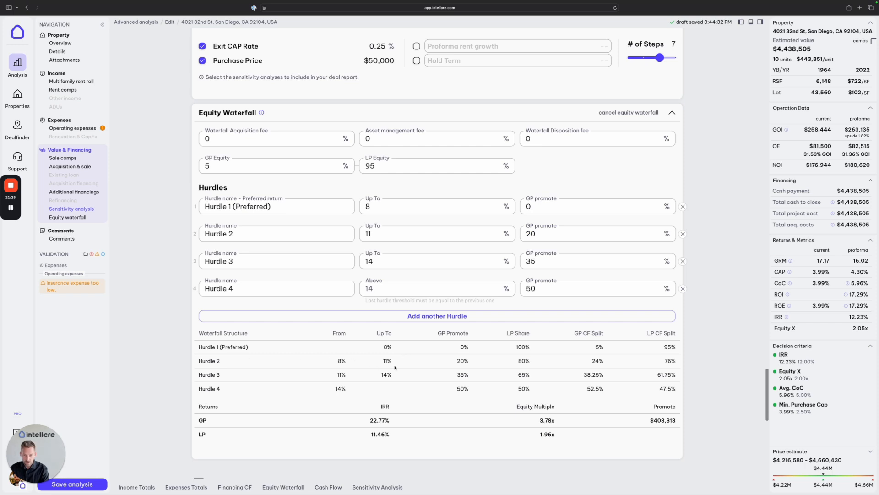
{"action": "left_click_drag", "start_coordinate": [481, 364], "coordinate": [455, 362]}
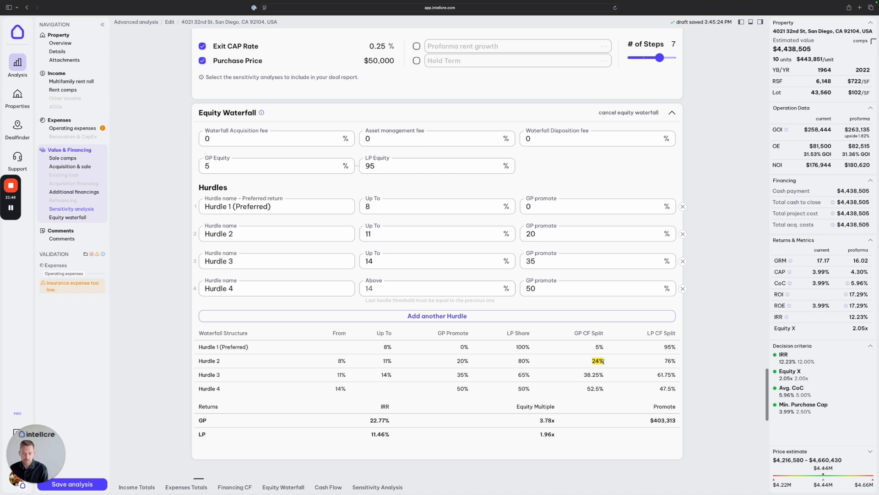
{"action": "left_click_drag", "start_coordinate": [664, 361], "coordinate": [678, 361]}
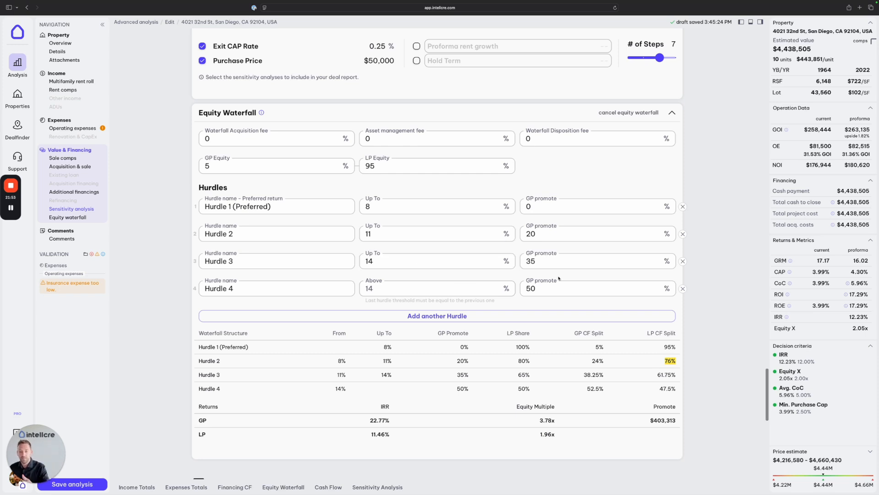
{"action": "left_click", "coordinate": [520, 261]}
{"action": "left_click_drag", "start_coordinate": [586, 374], "coordinate": [602, 375]}
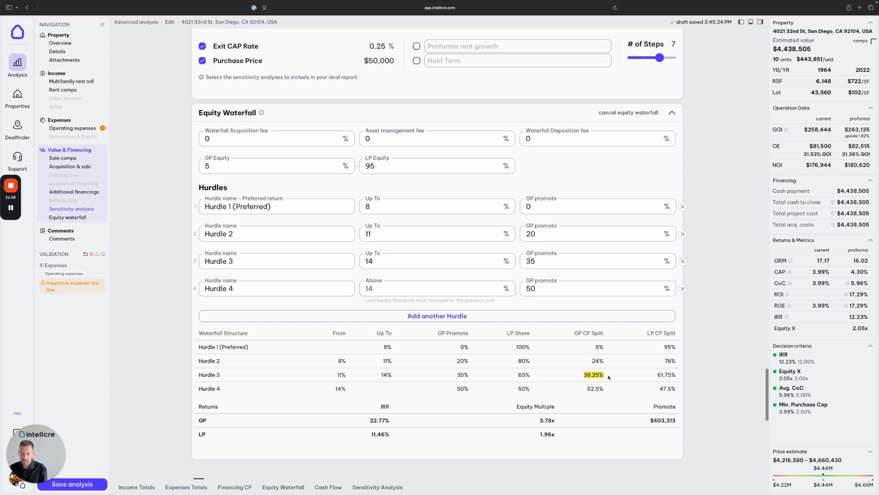
{"action": "left_click_drag", "start_coordinate": [657, 374], "coordinate": [676, 375]}
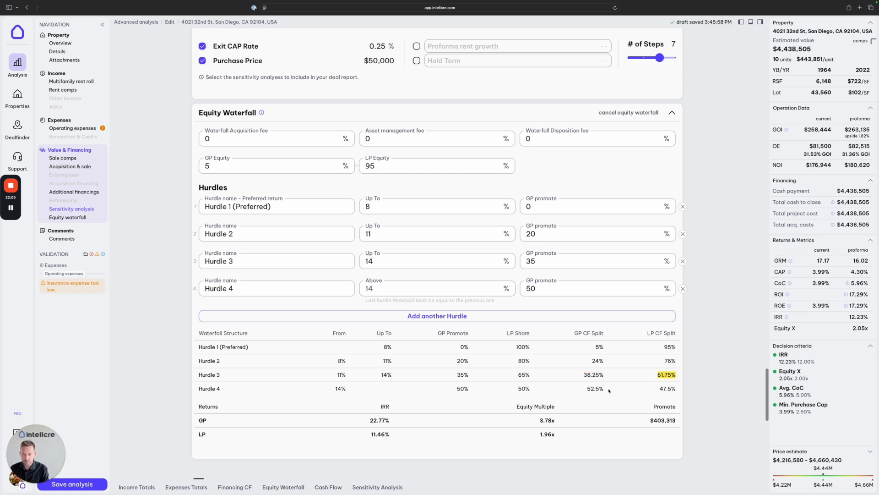
{"action": "left_click_drag", "start_coordinate": [604, 389], "coordinate": [586, 389]}
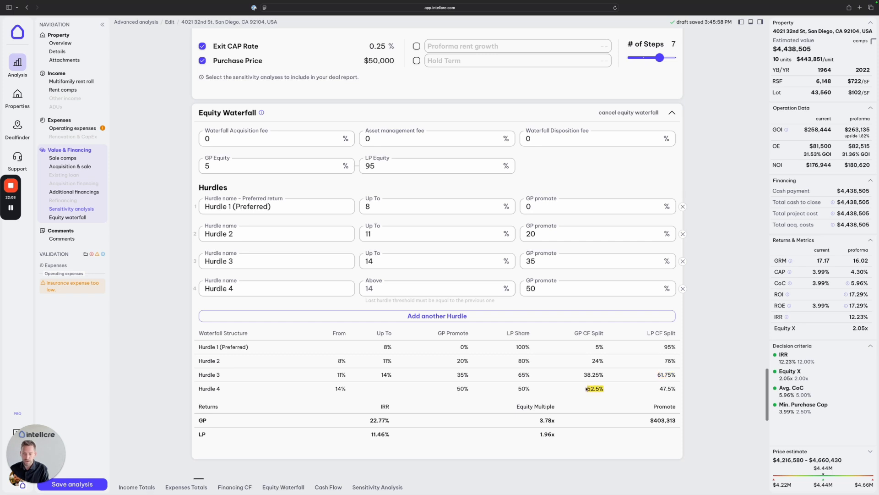
{"action": "left_click", "coordinate": [641, 389]}
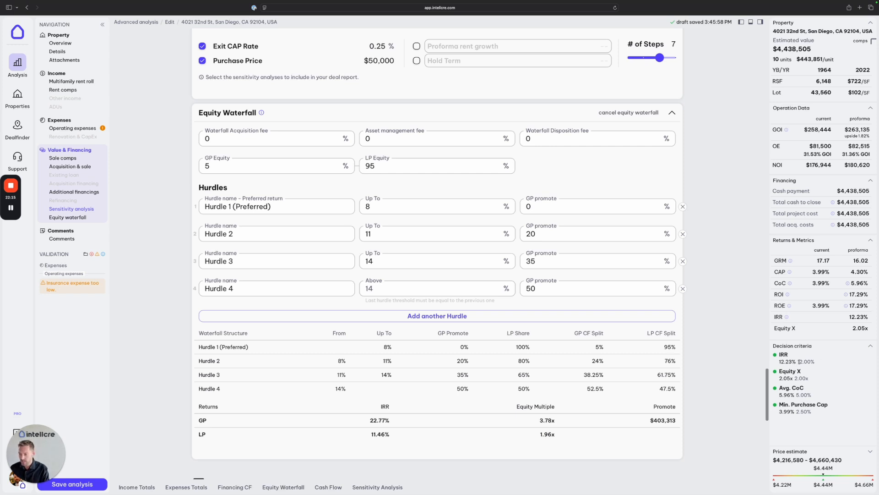
Compare the deal's overall IRR with the LP and GP returns, including their equity multiples and the GP's promote.
{"action": "left_click_drag", "start_coordinate": [793, 361], "coordinate": [779, 364]}
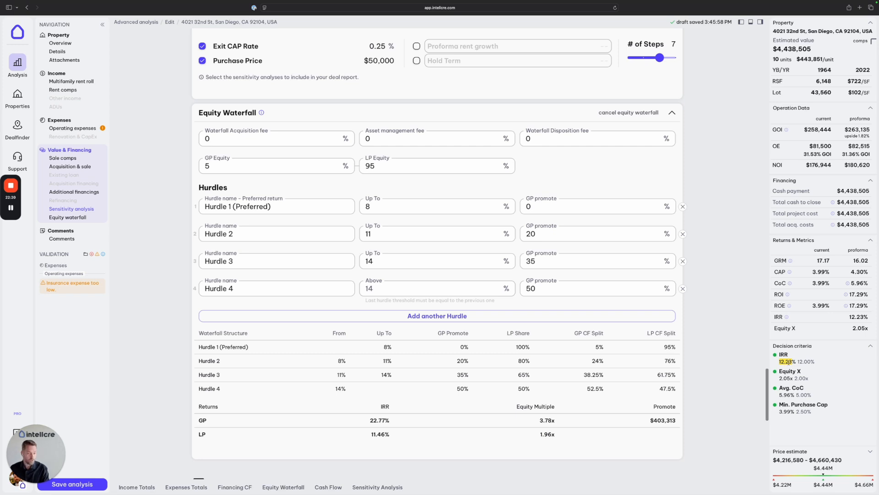
{"action": "left_click_drag", "start_coordinate": [816, 361], "coordinate": [782, 362]}
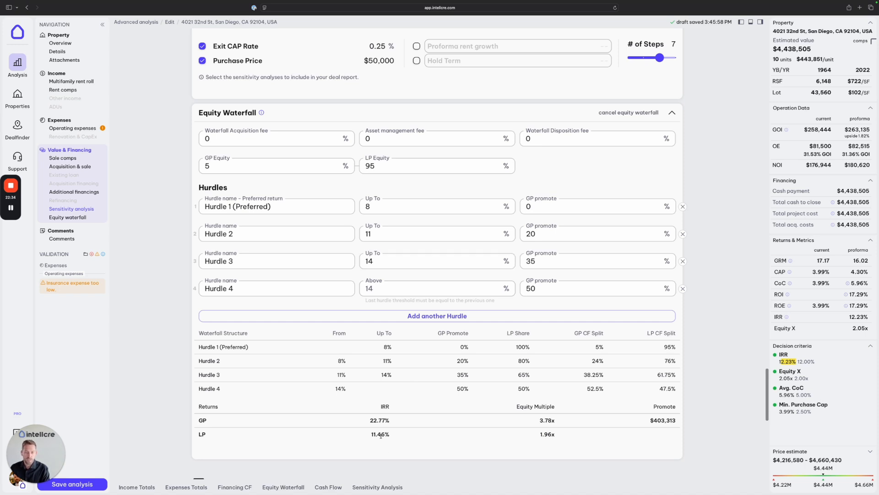
{"action": "left_click_drag", "start_coordinate": [391, 435], "coordinate": [370, 435]}
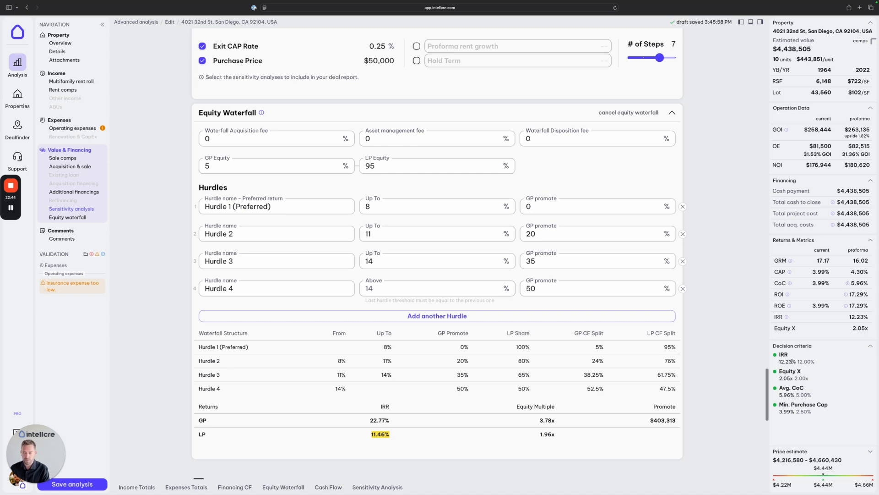
{"action": "left_click_drag", "start_coordinate": [391, 421], "coordinate": [370, 420]}
{"action": "left_click_drag", "start_coordinate": [557, 421], "coordinate": [535, 436]}
{"action": "left_click_drag", "start_coordinate": [680, 422], "coordinate": [649, 421]}
{"action": "scroll", "coordinate": [705, 234], "scroll_direction": "down", "scroll_amount": 5}
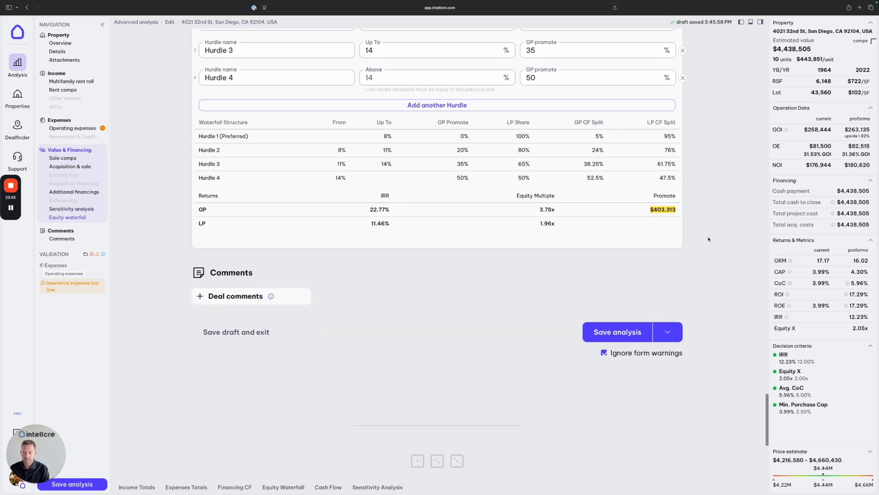
Add the deal comments section to the analysis and activate its empty comment entry.
{"action": "left_click", "coordinate": [238, 297]}
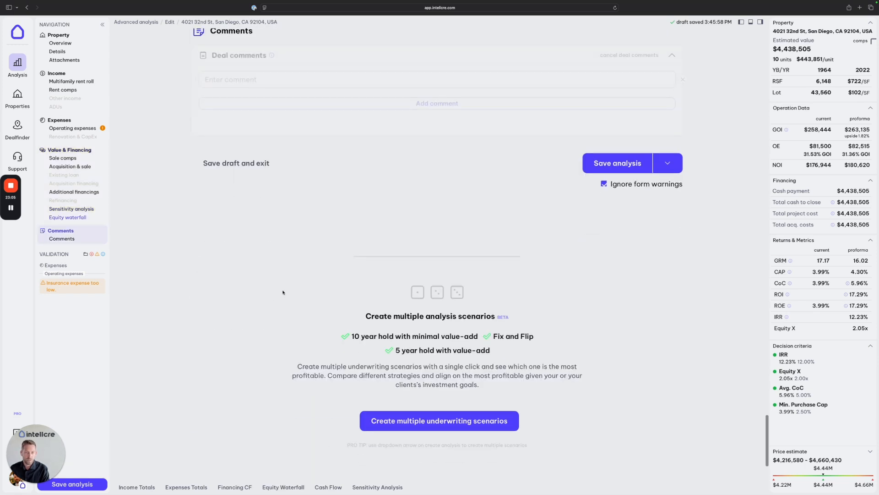
{"action": "left_click", "coordinate": [250, 146]}
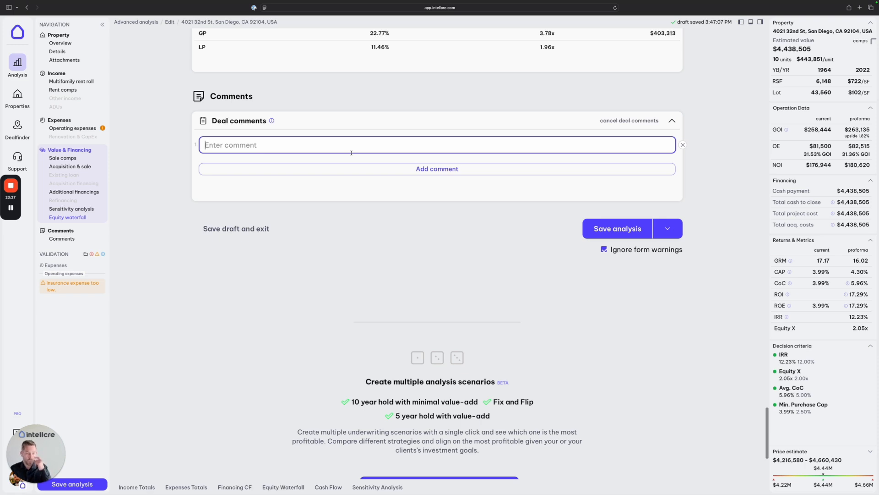
View the support contact form and close it without submitting a message.
{"action": "scroll", "coordinate": [609, 229], "scroll_direction": "up", "scroll_amount": 3}
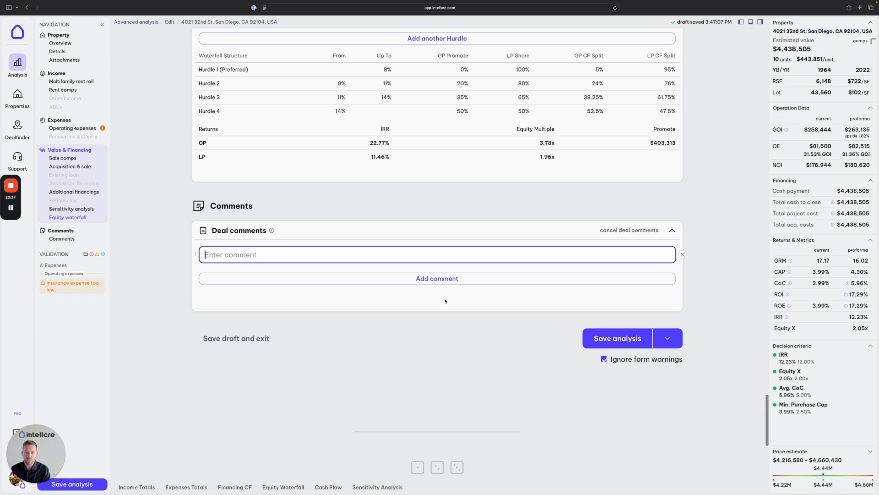
{"action": "scroll", "coordinate": [452, 315], "scroll_direction": "up", "scroll_amount": 1}
{"action": "scroll", "coordinate": [452, 316], "scroll_direction": "up", "scroll_amount": 4}
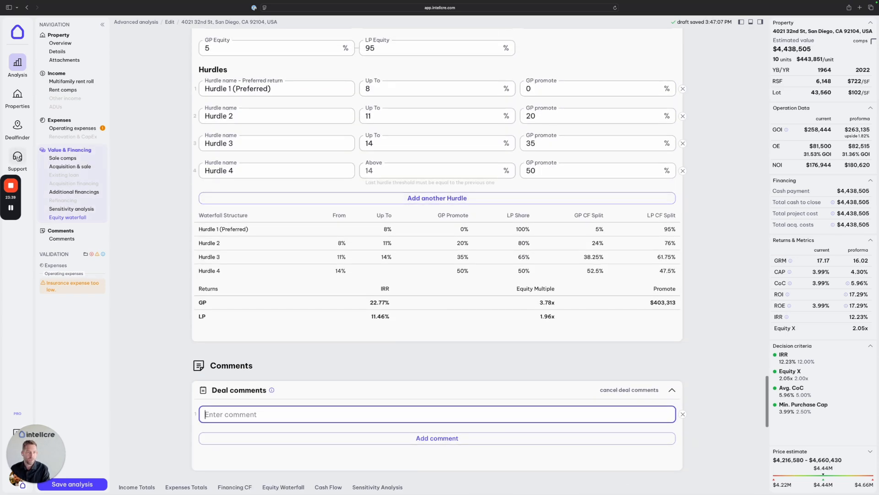
{"action": "left_click", "coordinate": [17, 157]}
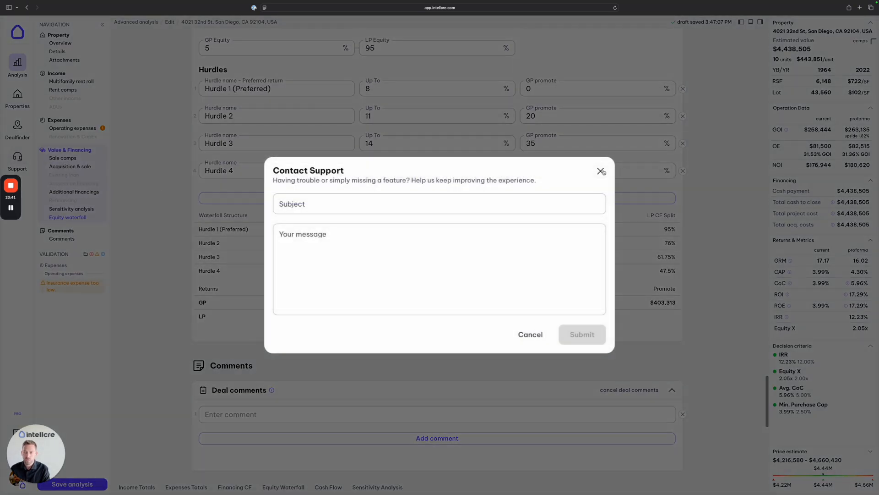
{"action": "left_click", "coordinate": [600, 171]}
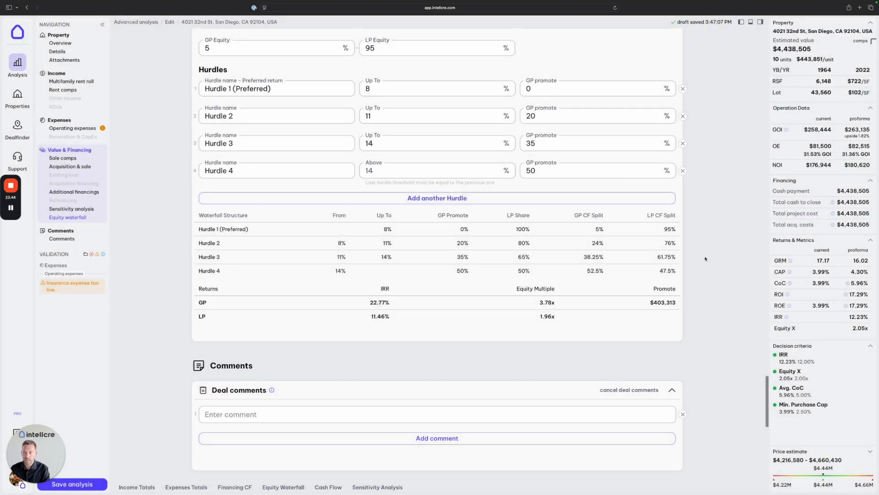
{"action": "scroll", "coordinate": [705, 257], "scroll_direction": "down", "scroll_amount": 3}
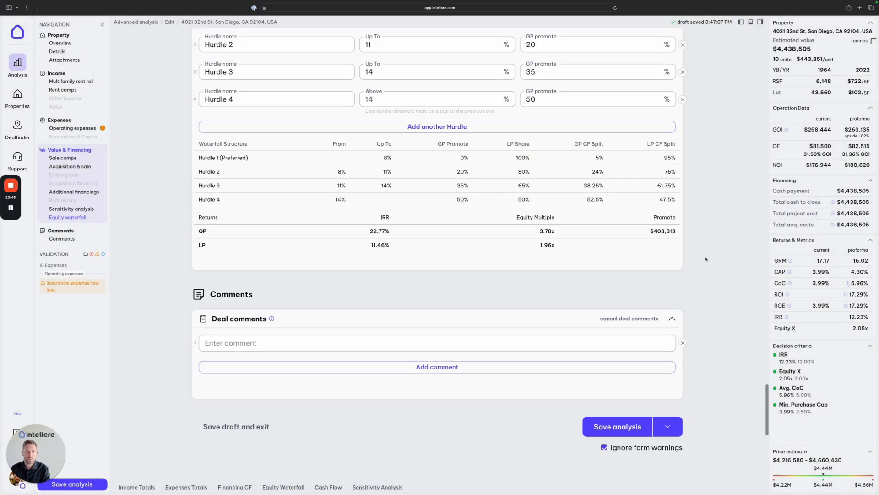